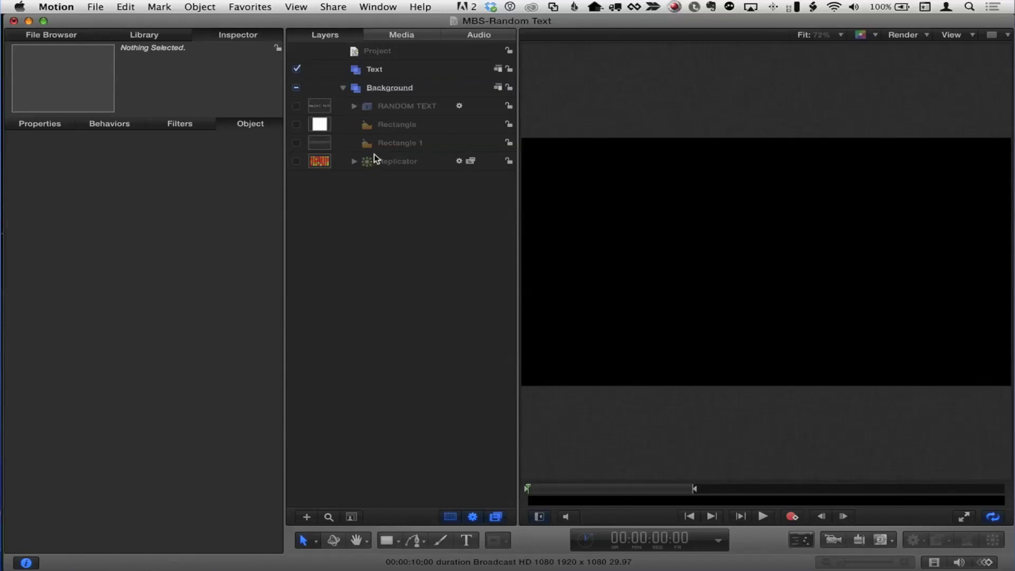
Preview the white Rectangle source layer, hide it again, show the Replicator in the Background group, and play its animation.
left_click(297, 124)
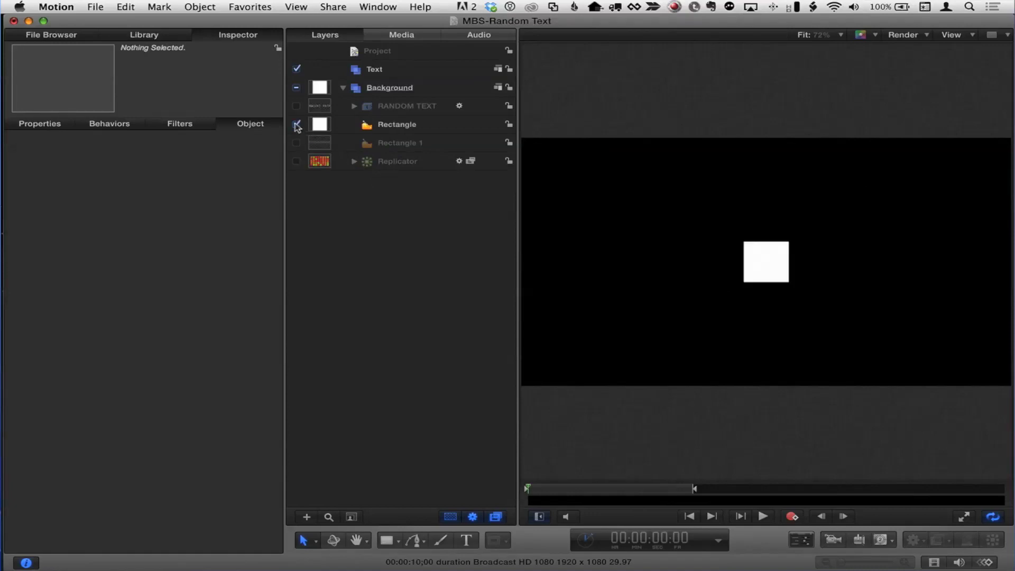
left_click(296, 125)
left_click(296, 161)
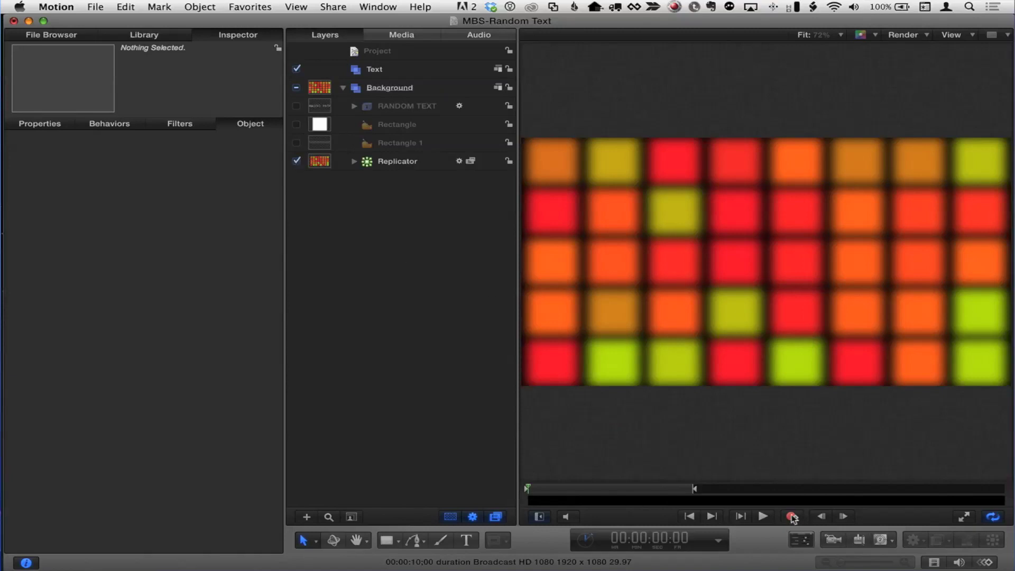
left_click(762, 516)
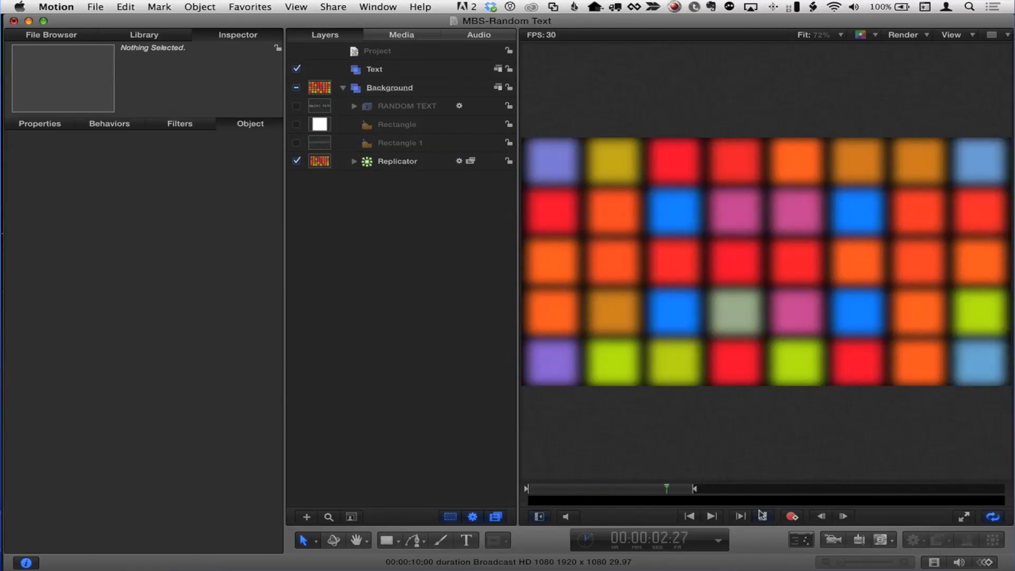
left_click(762, 515)
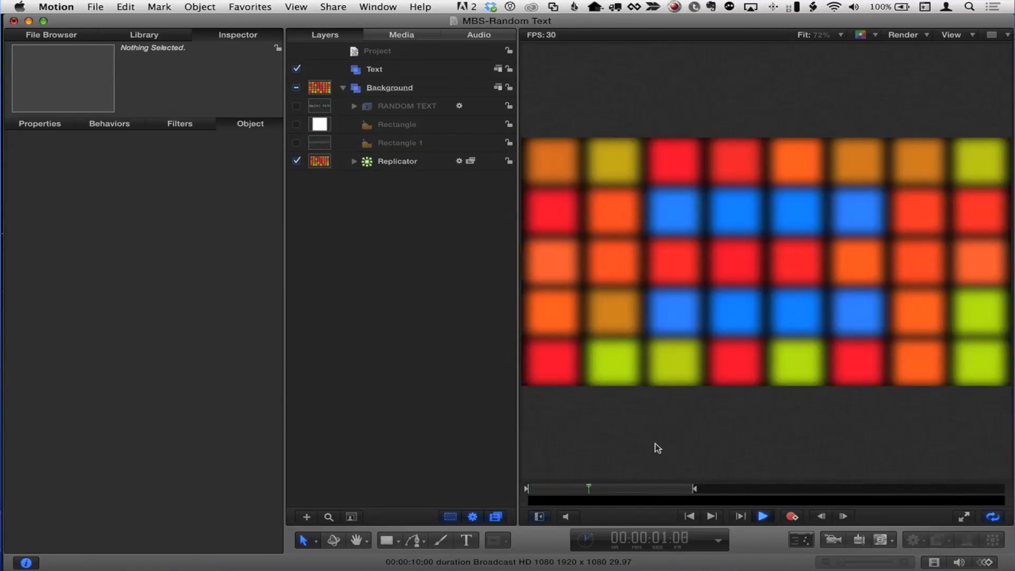
Show the Rectangle 1 bar over the replicator and collapse the Background group, with the playhead back at the project start.
left_click(296, 143)
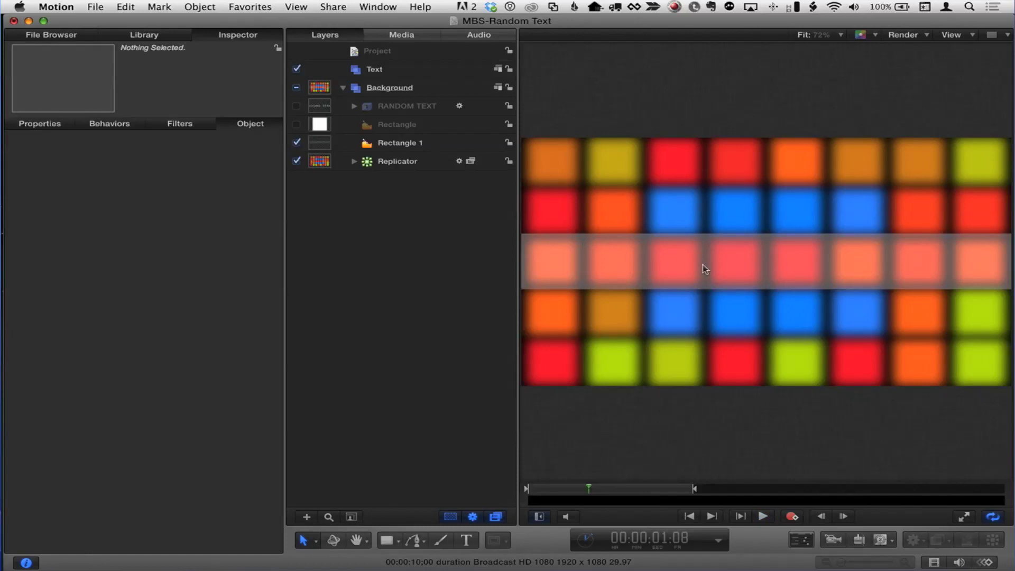
left_click_drag(589, 490, 505, 488)
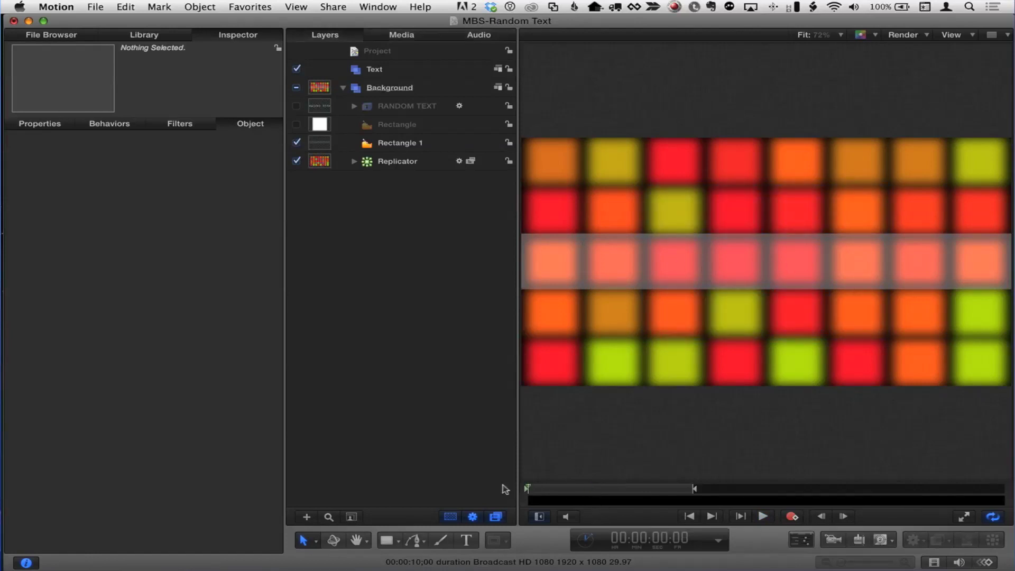
left_click(343, 88)
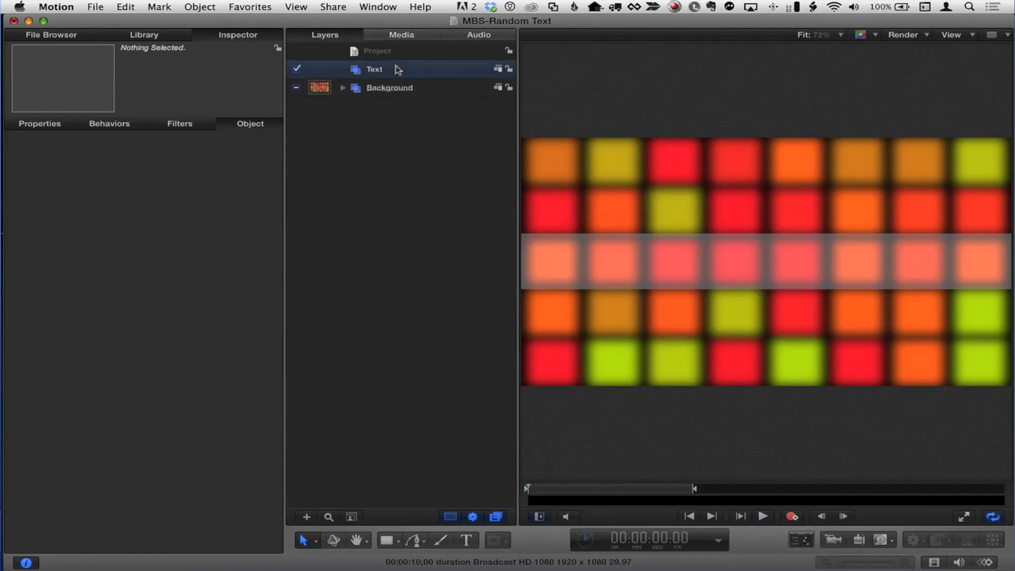
Add a text object reading "RANDOM TEXT" to the Text group, placed over the translucent bar.
left_click(396, 70)
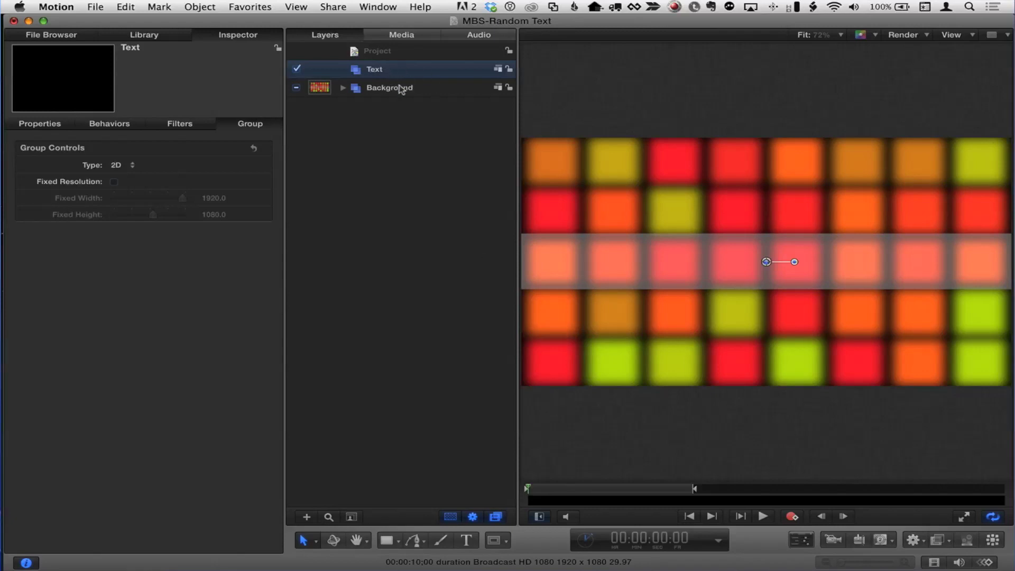
key("t")
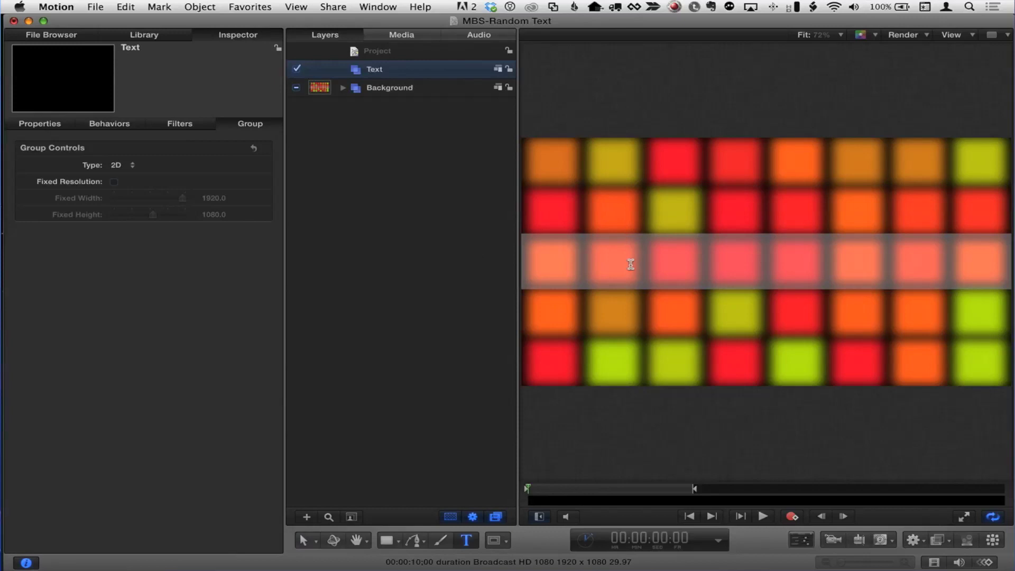
left_click(635, 264)
type("RANDOM TEXT")
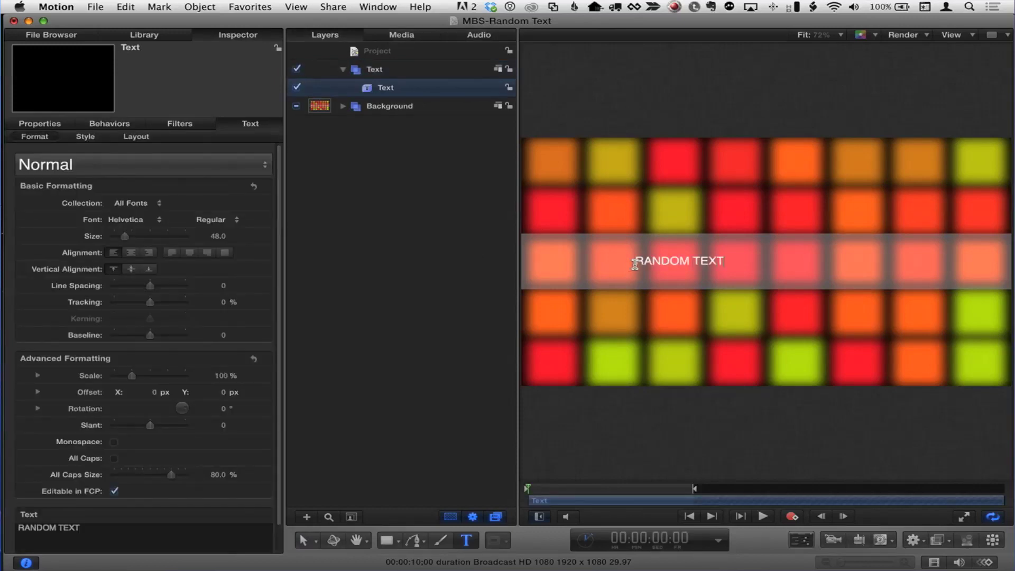
key("Escape")
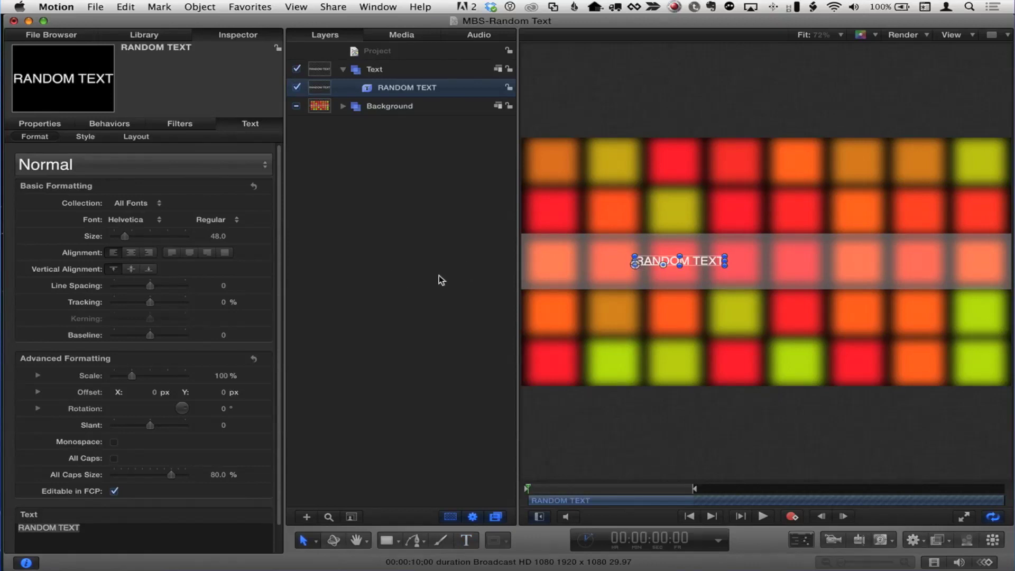
Set the RANDOM TEXT size to 149 and move the text down to the vertical middle of the translucent bar.
key("F7")
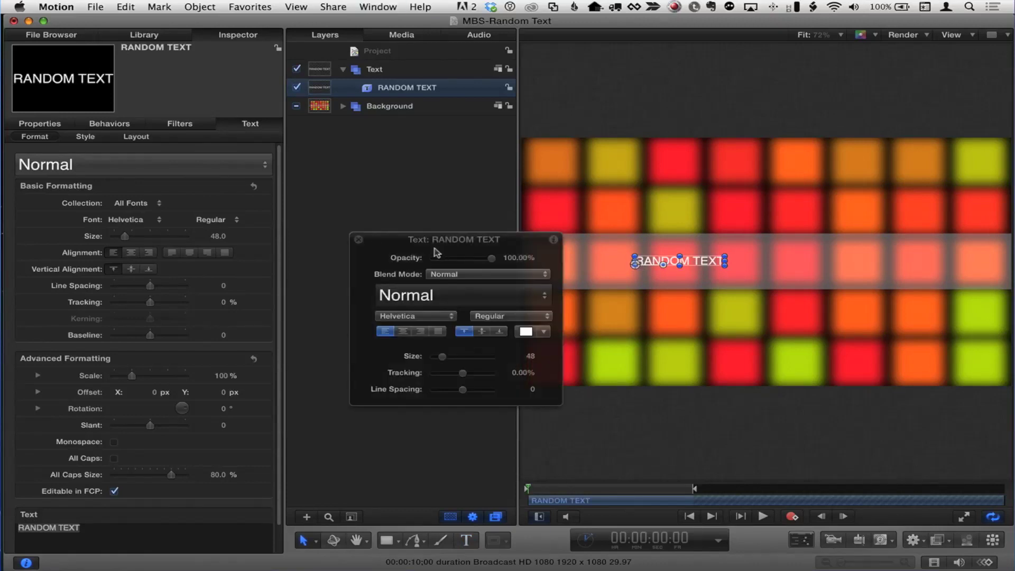
key("F7")
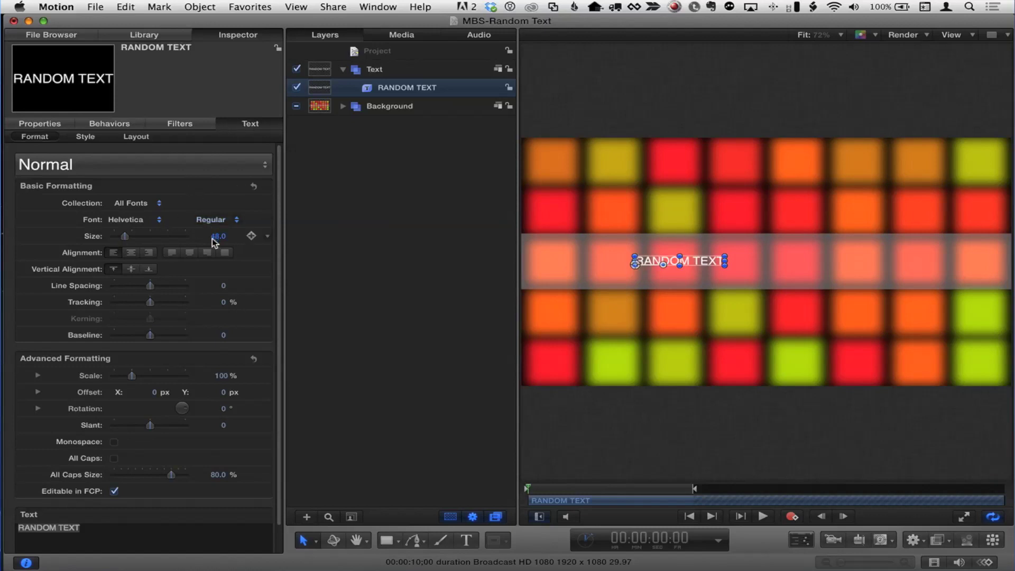
left_click_drag(216, 238, 259, 238)
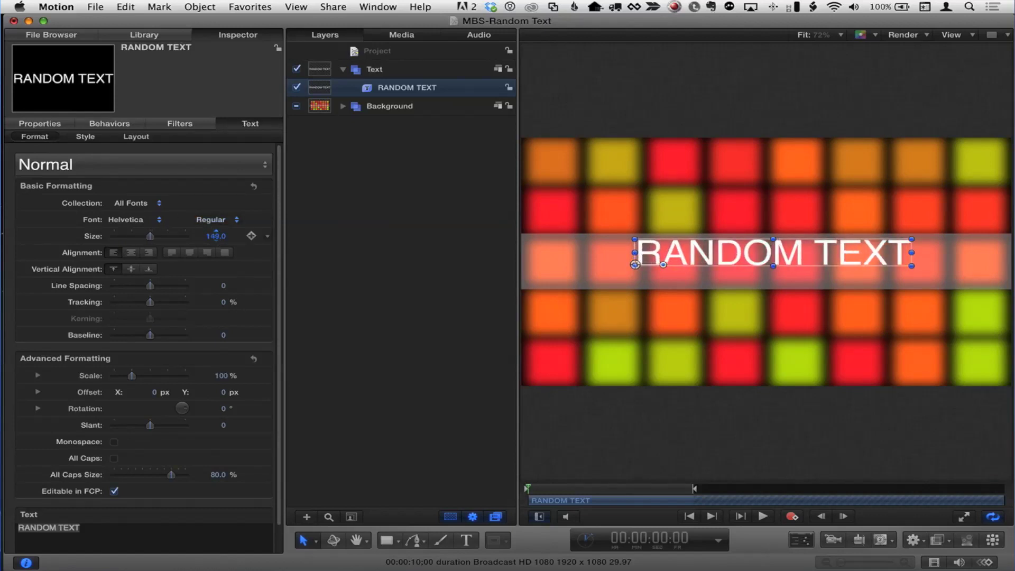
left_click_drag(721, 262, 722, 269)
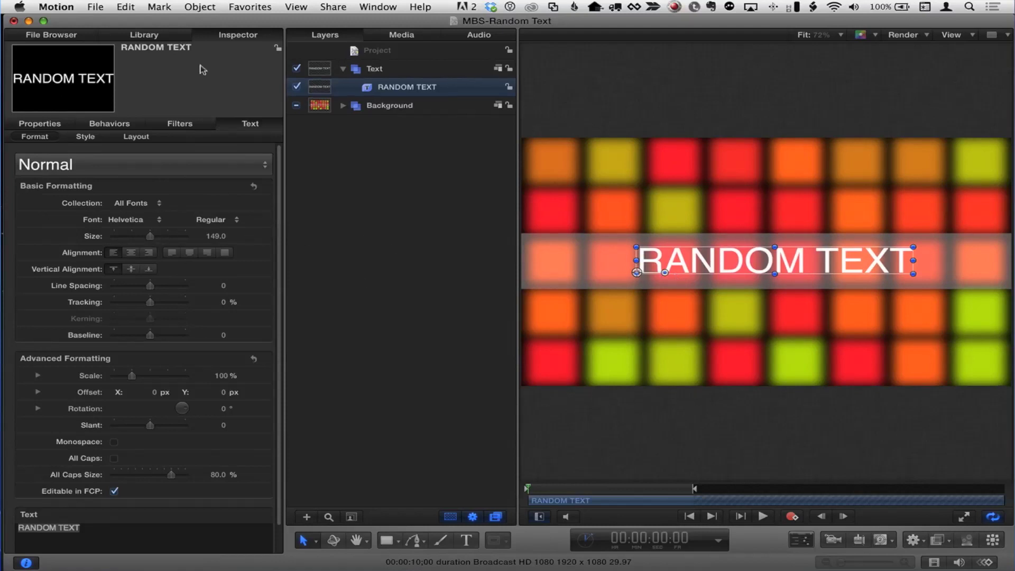
Open the Text Sequence behaviors category in the Library and display its folders as a list.
left_click(143, 35)
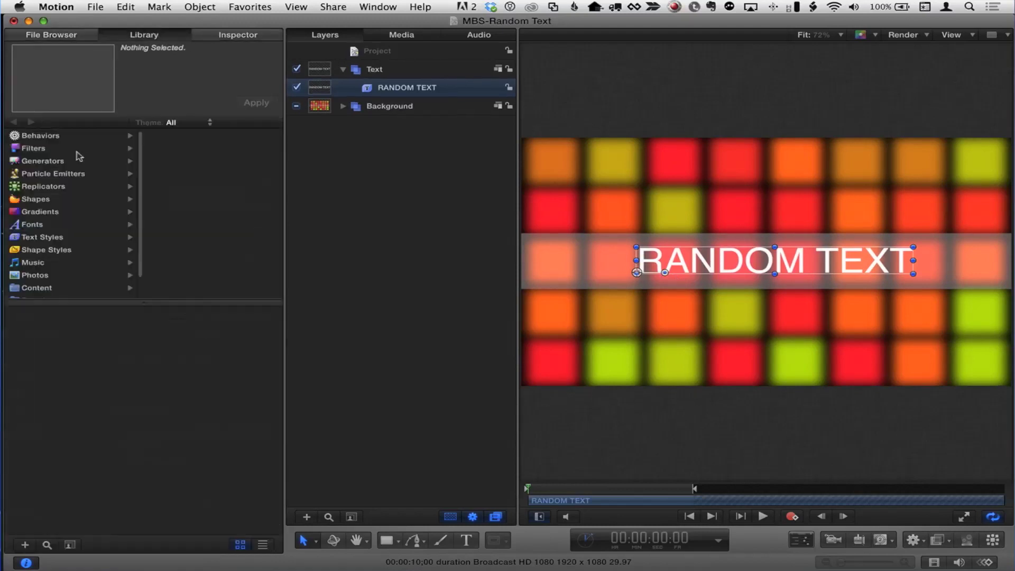
left_click(40, 137)
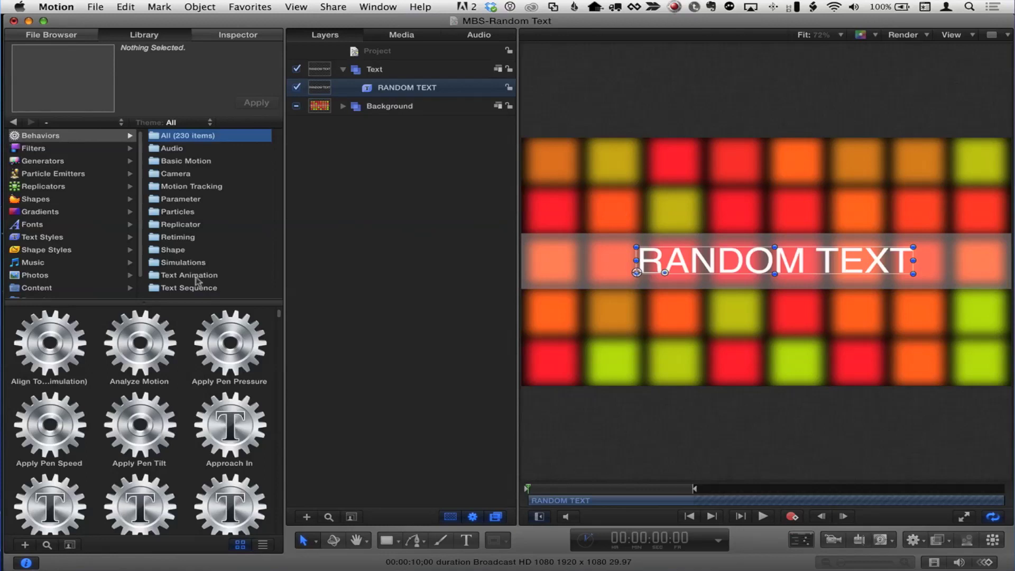
left_click(197, 289)
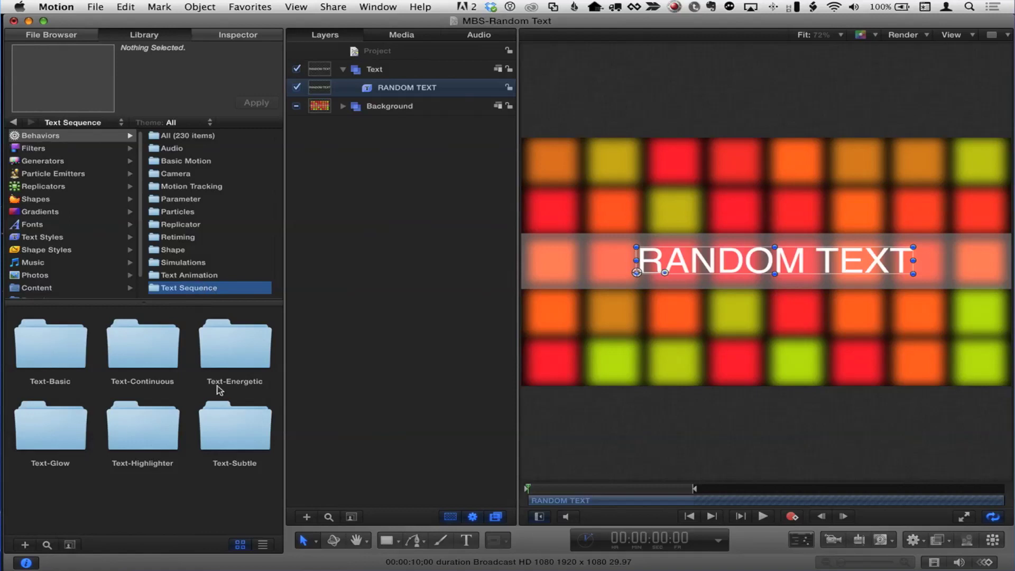
left_click(263, 545)
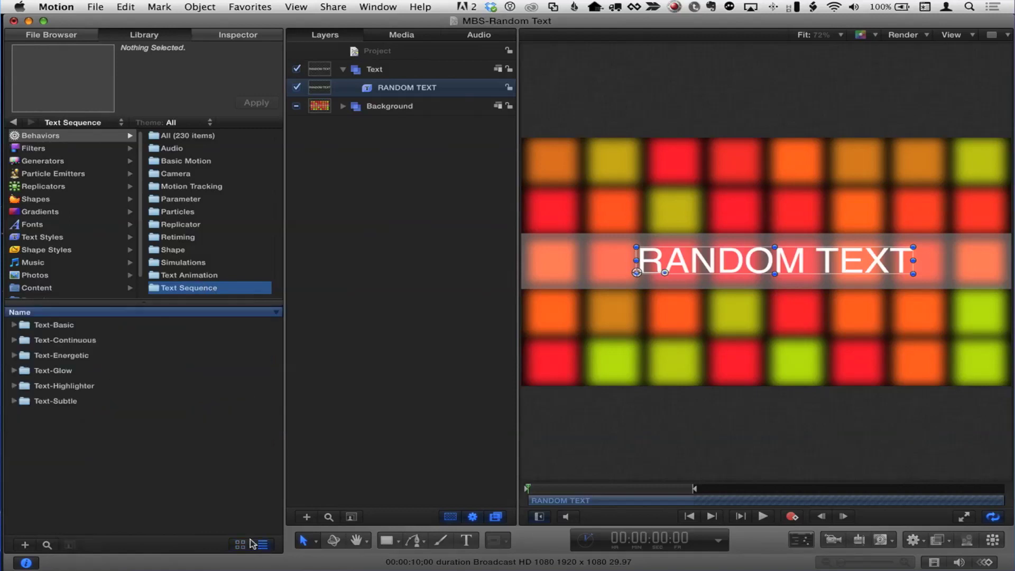
Apply the Rotate In behavior from the Text-Basic folder to the RANDOM TEXT layer and play back the animation.
left_click(14, 326)
scroll(177, 379, "down", 10)
scroll(179, 381, "up", 10)
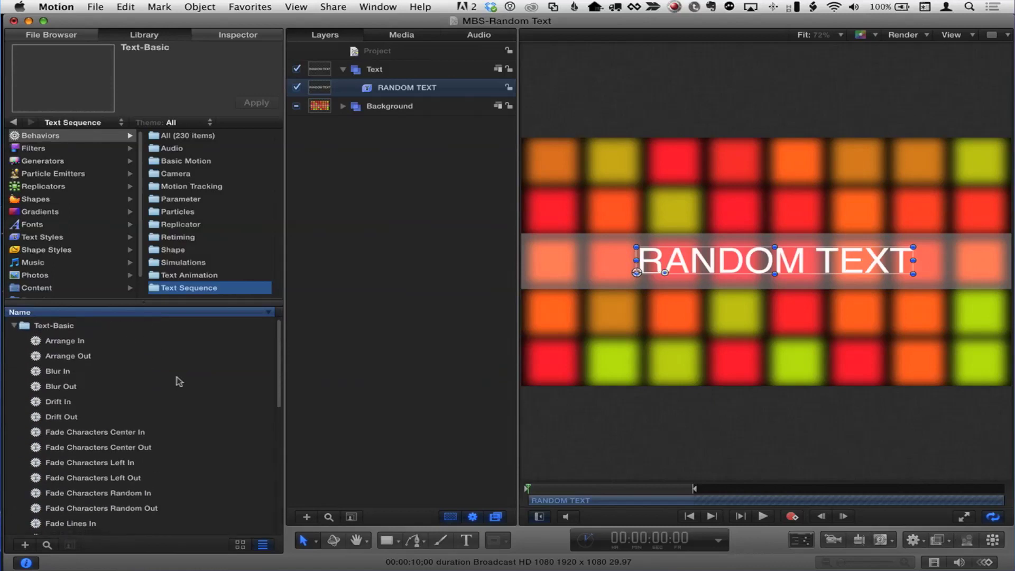
scroll(179, 382, "down", 10)
scroll(179, 382, "up", 4)
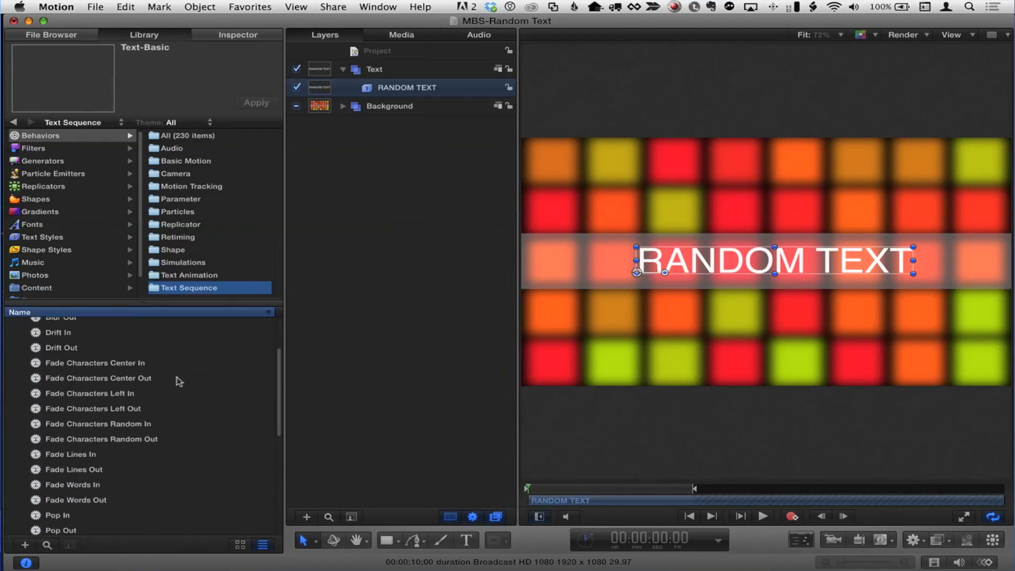
scroll(35, 501, "down", 3)
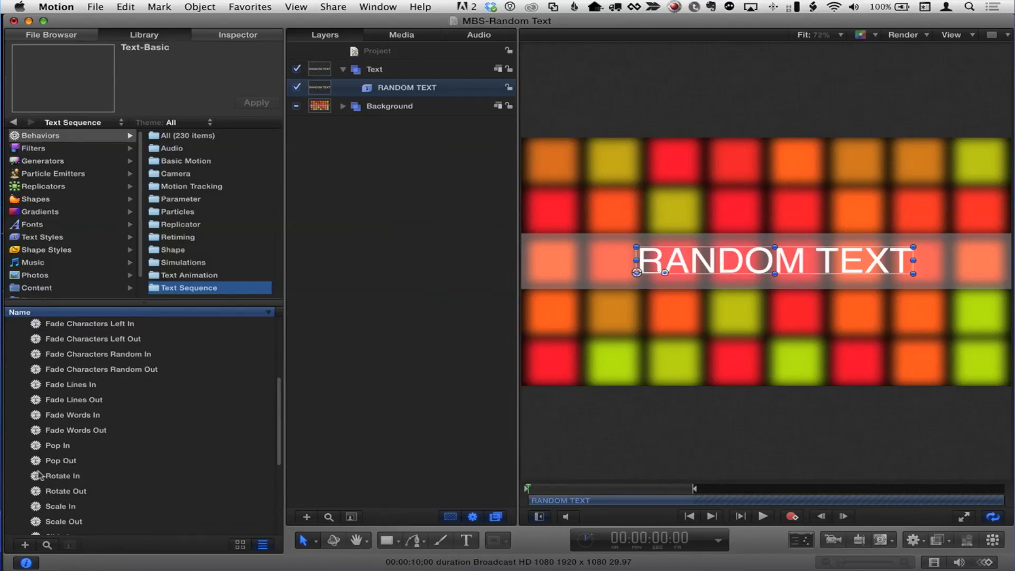
left_click_drag(35, 479, 391, 87)
left_click(763, 516)
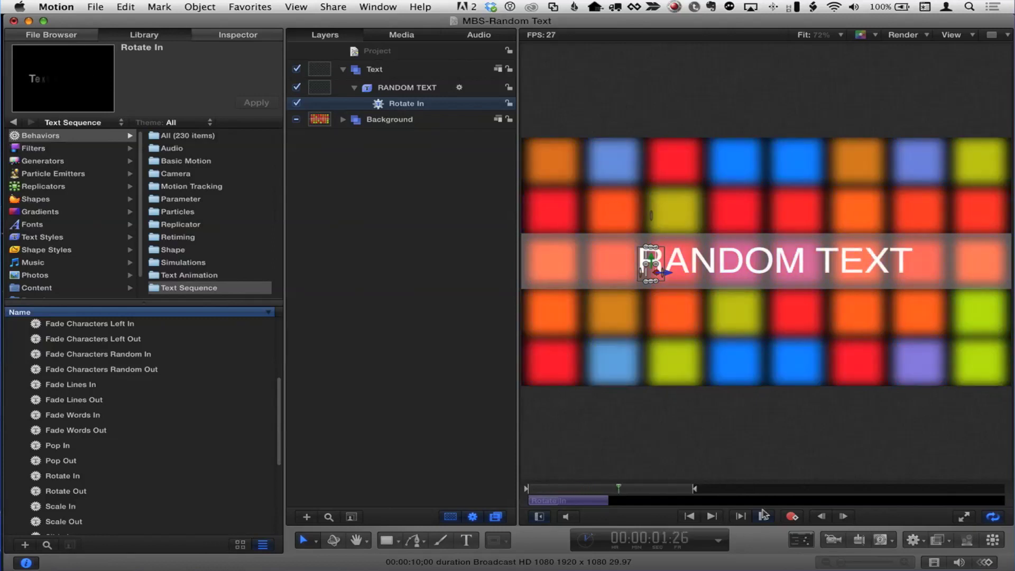
left_click(763, 516)
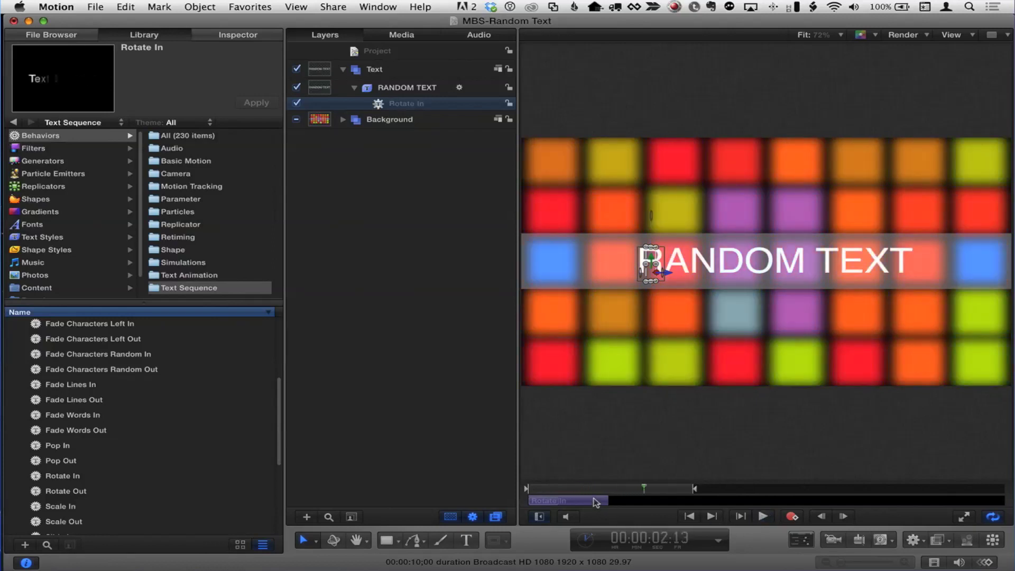
left_click(596, 501)
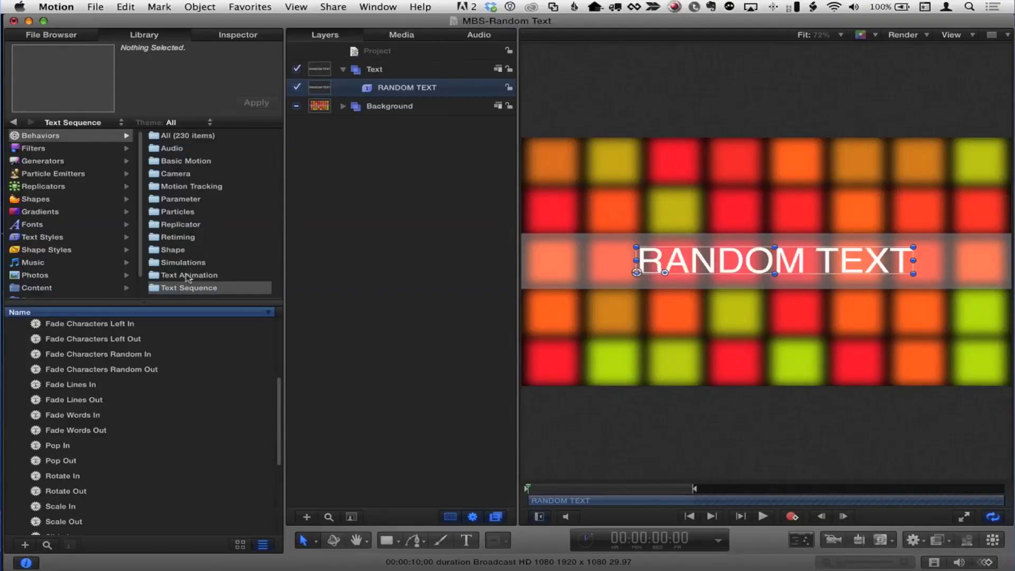
Collapse the Text-Basic folder and apply the Sequence Text behavior from the Text Animation category to the RANDOM TEXT layer.
left_click(190, 275)
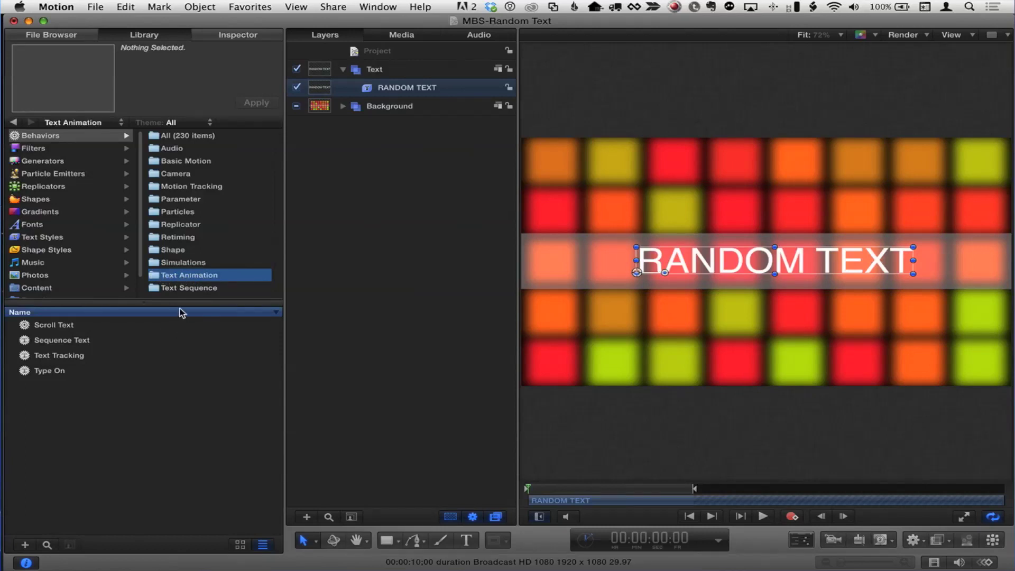
left_click(189, 288)
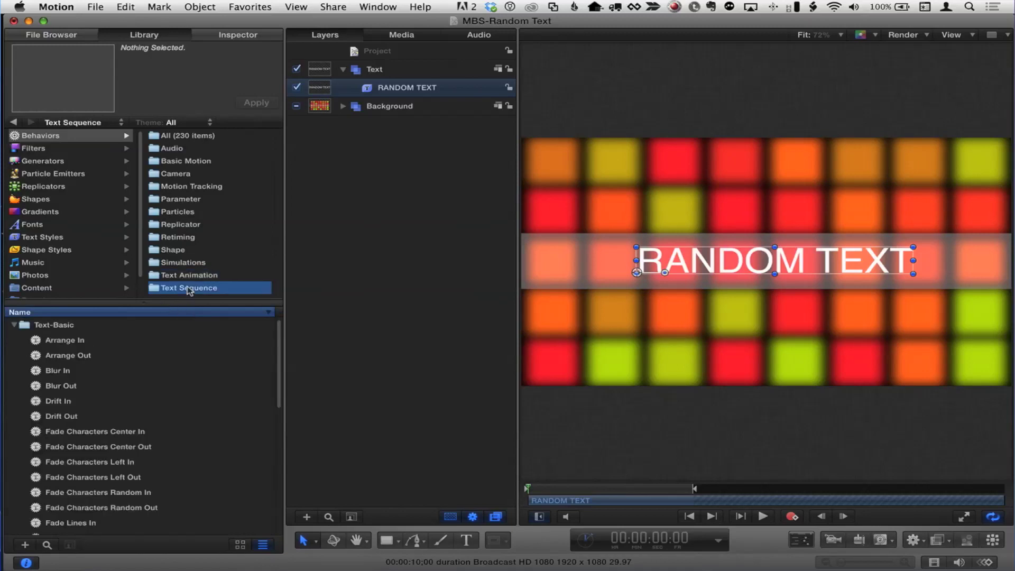
left_click(15, 327)
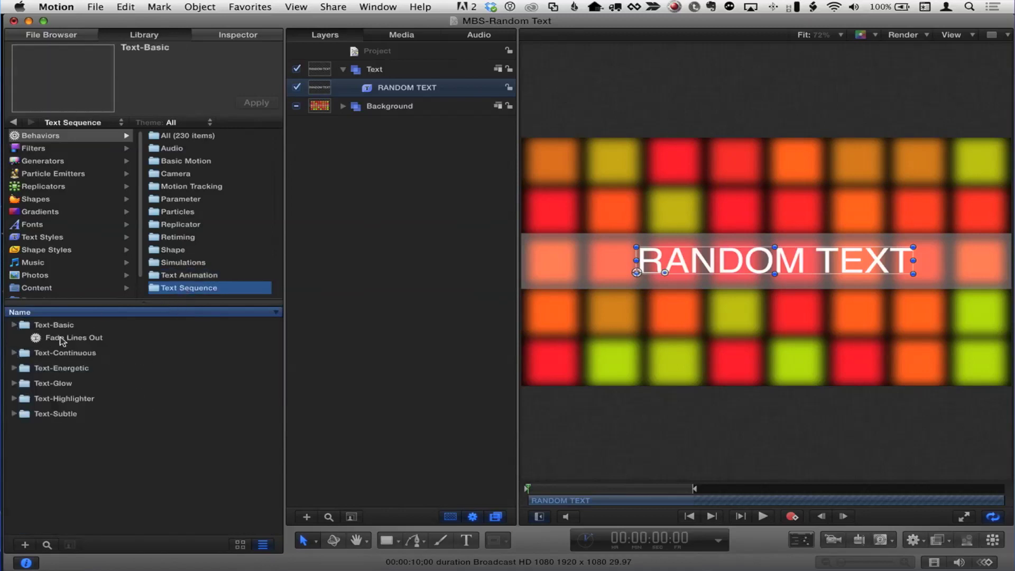
left_click(191, 275)
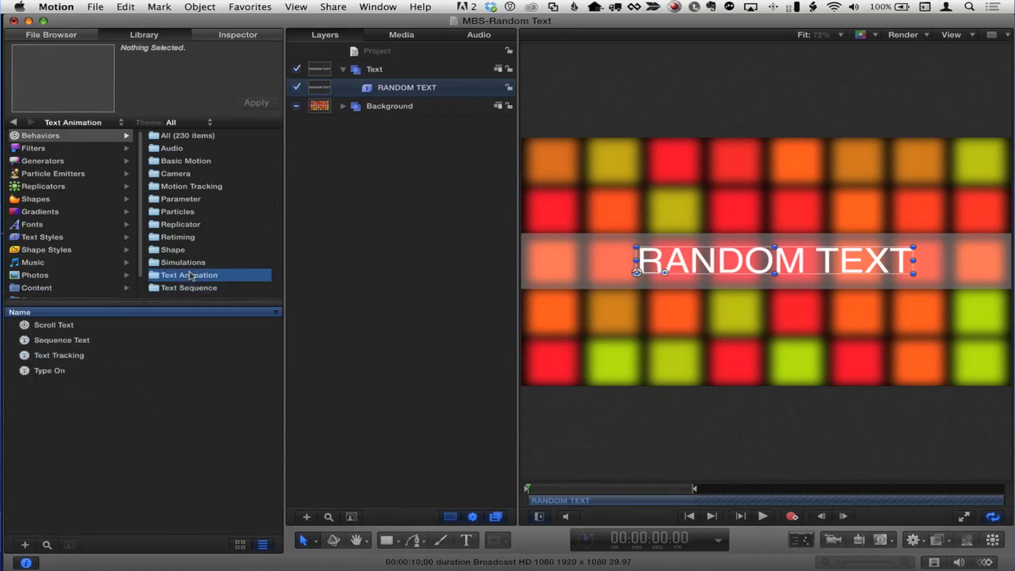
left_click(59, 344)
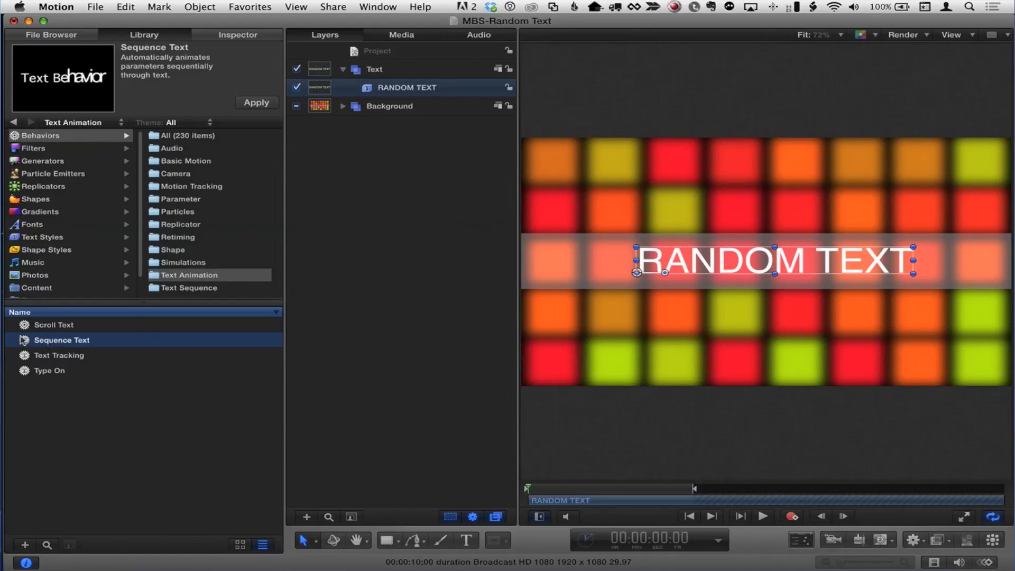
left_click_drag(23, 340, 415, 90)
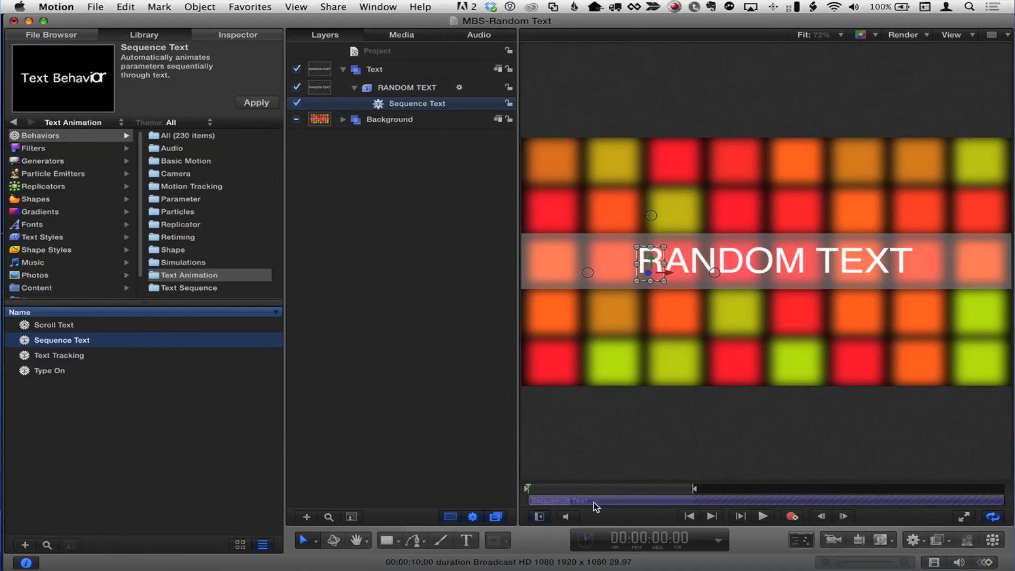
Trim the Sequence Text behavior to end at 00:00:02:28 and play back the project.
left_click(755, 489)
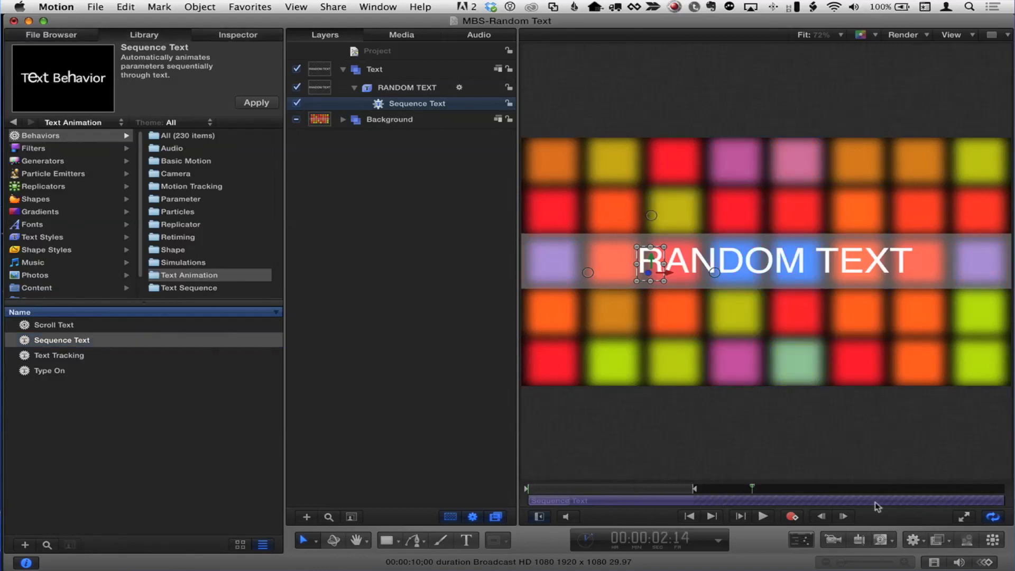
left_click_drag(729, 492, 667, 491)
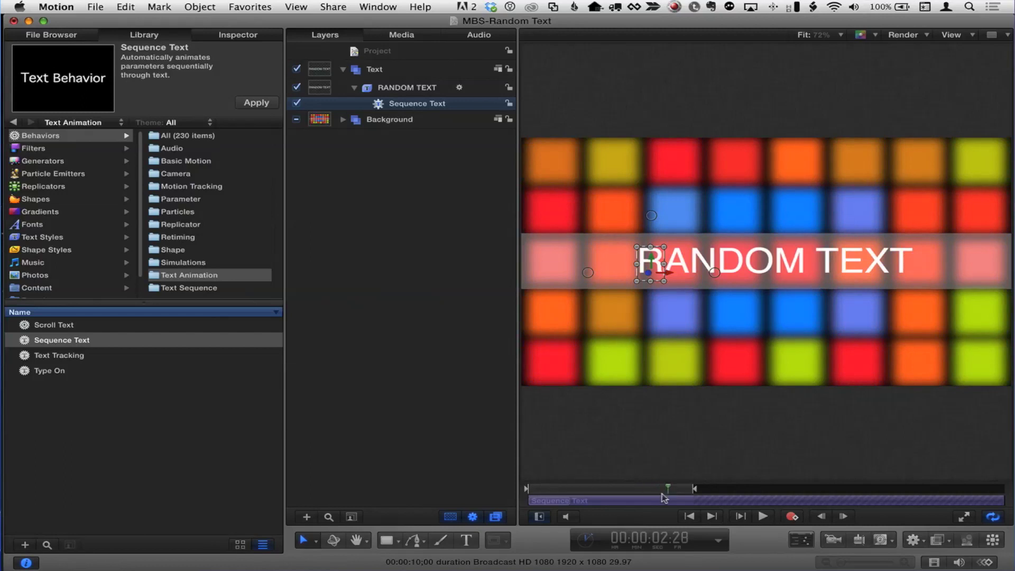
key("space")
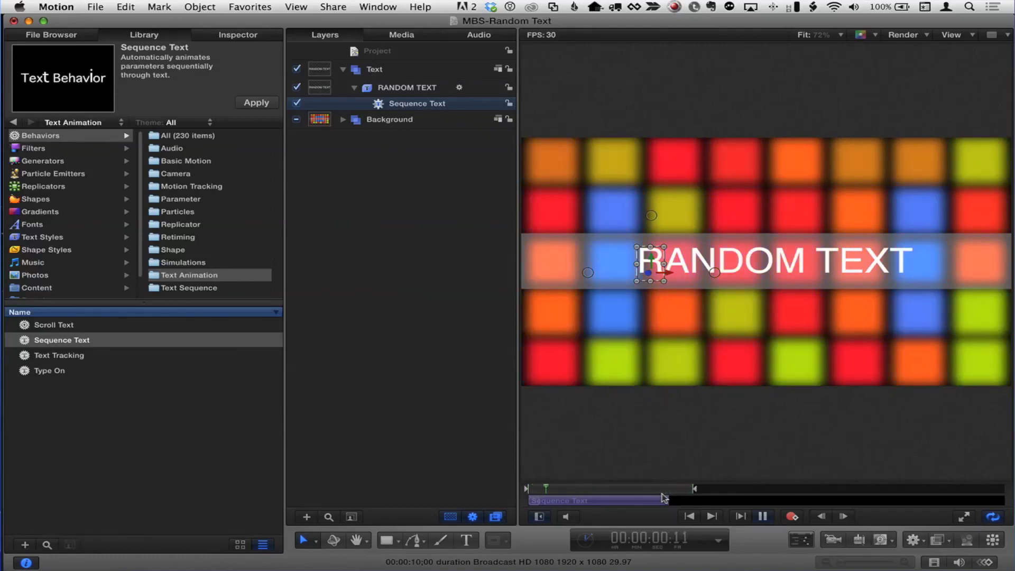
key("space")
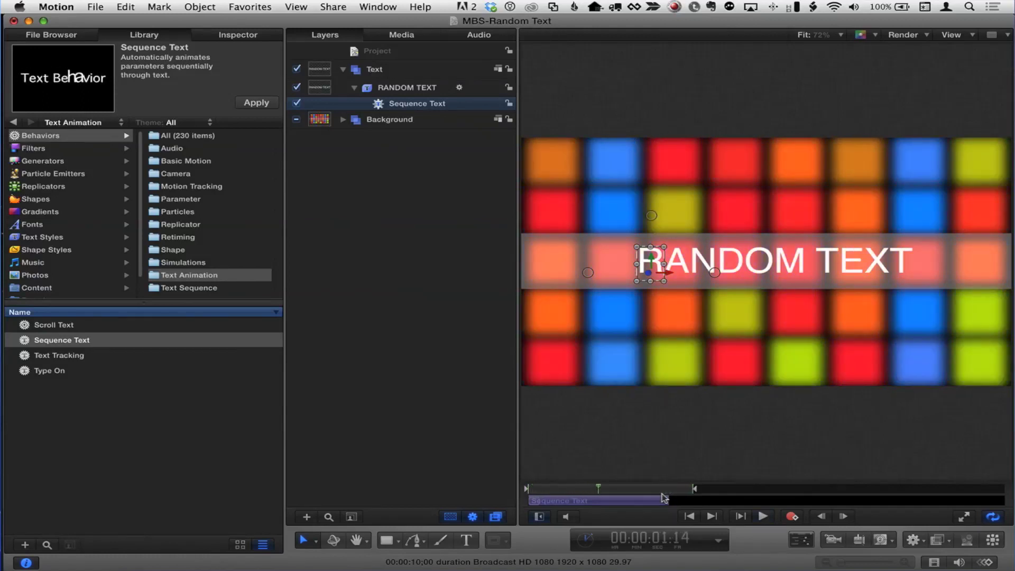
Offset the RANDOM TEXT characters upward by about 841 px with the Sequence Text behavior at 00:00:01:06 and play back the animation.
mouse_move(597, 486)
left_mouse_down()
mouse_move(537, 485)
mouse_move(585, 489)
left_mouse_up()
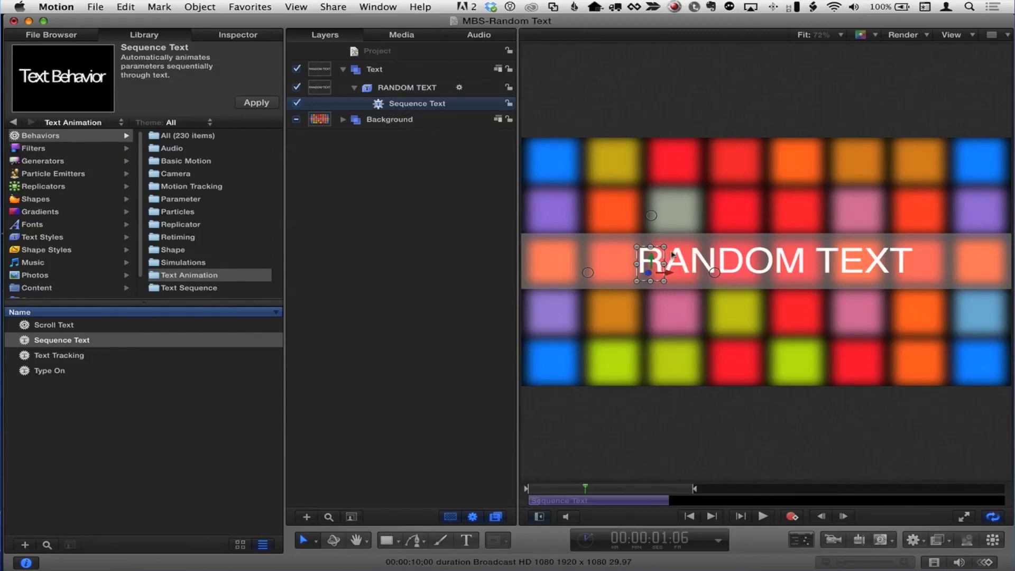
left_click_drag(651, 258, 652, 66)
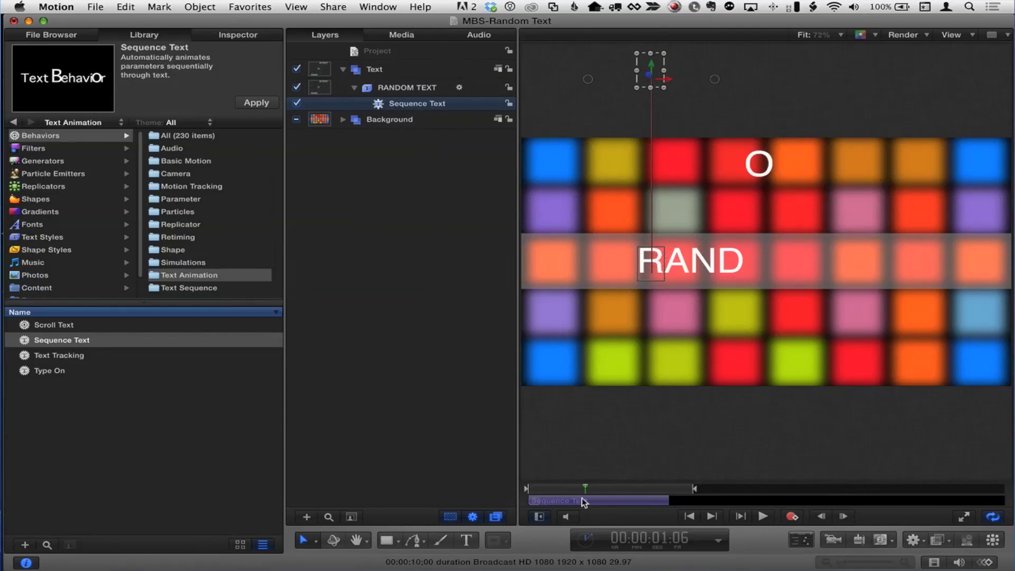
key("space")
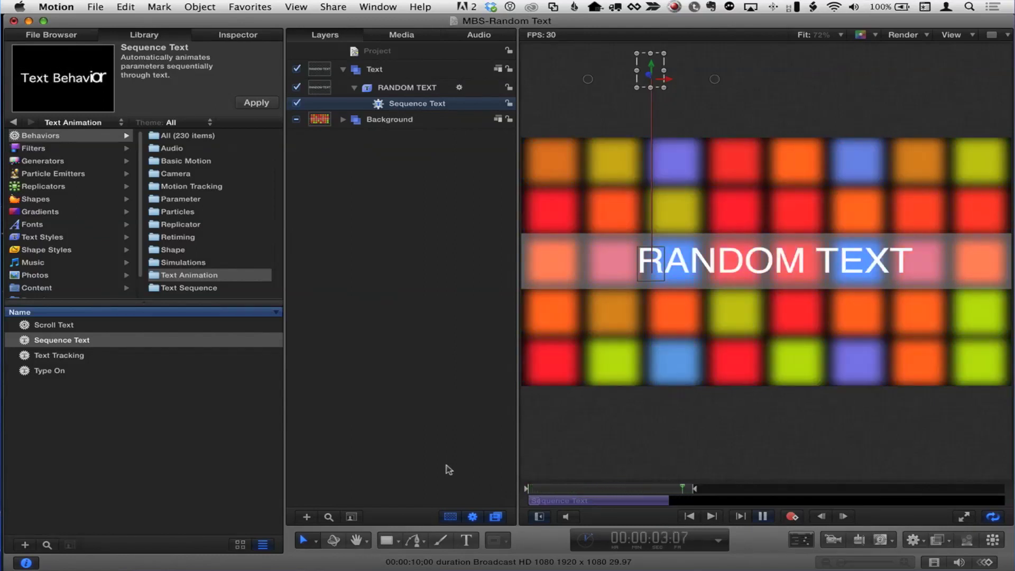
key("space")
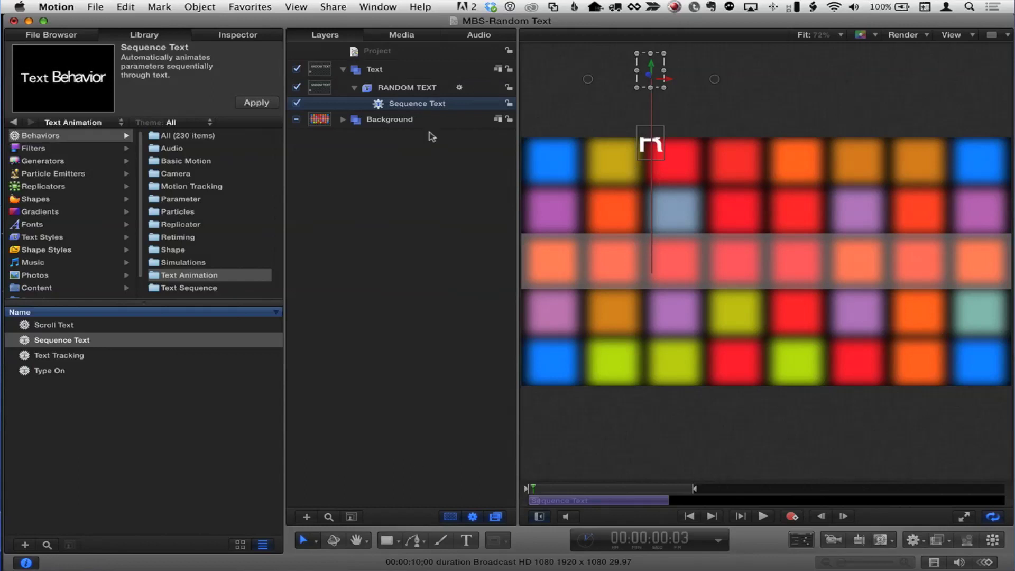
Remove the Position parameter from the Sequence Text behavior and return the playhead to the first frame.
left_click(238, 37)
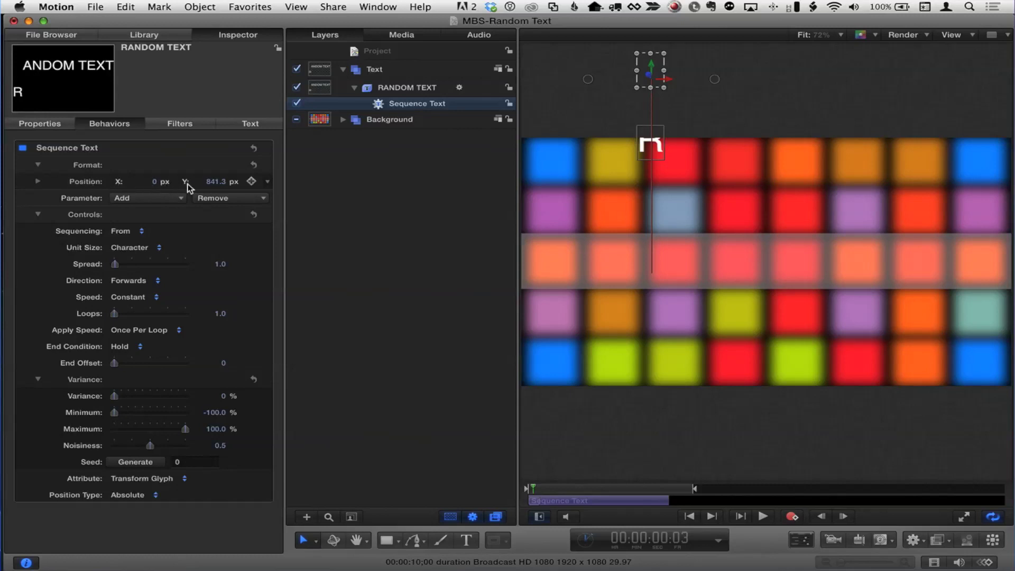
left_click(235, 200)
mouse_move(234, 211)
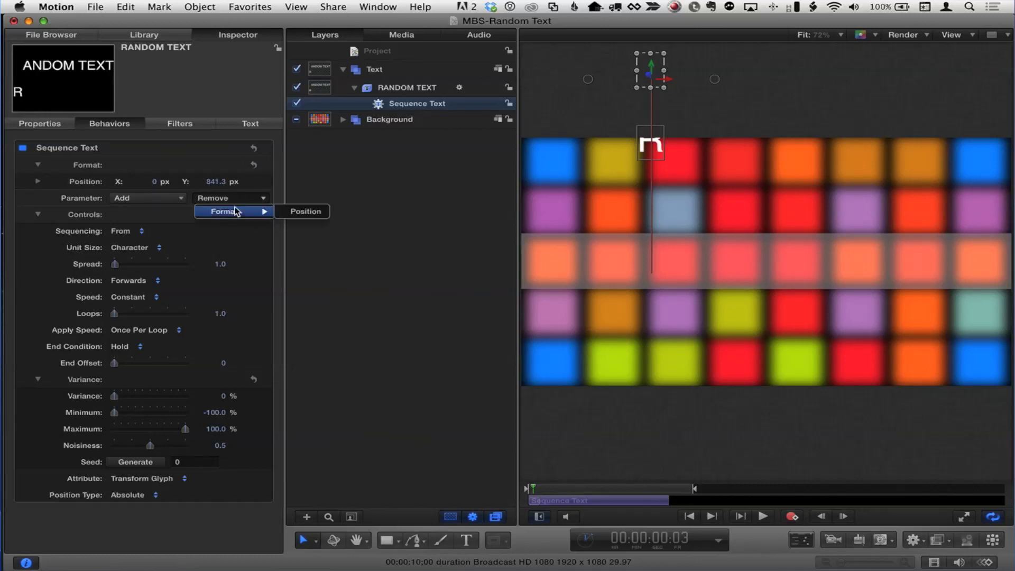
left_click(310, 211)
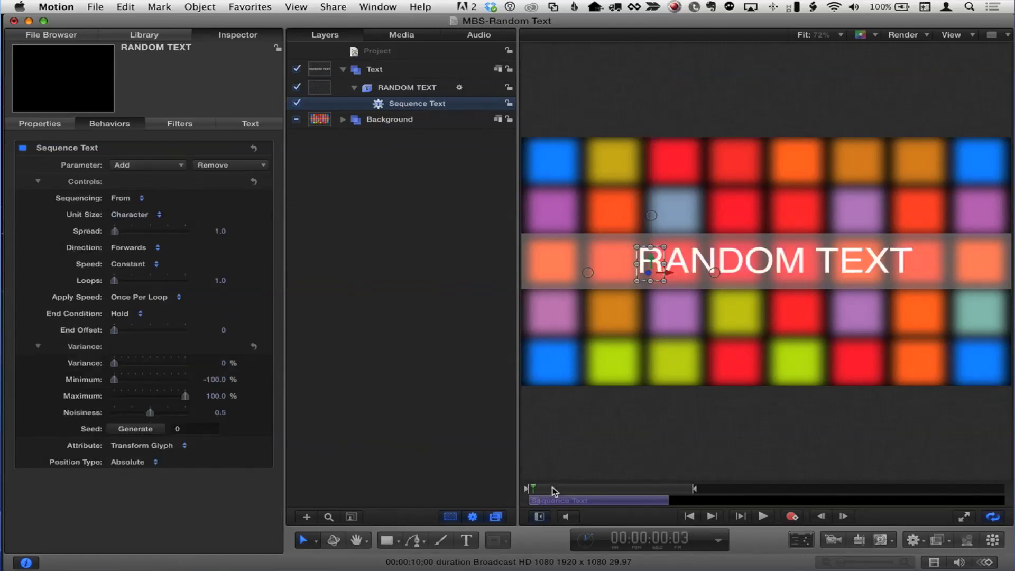
key("Home")
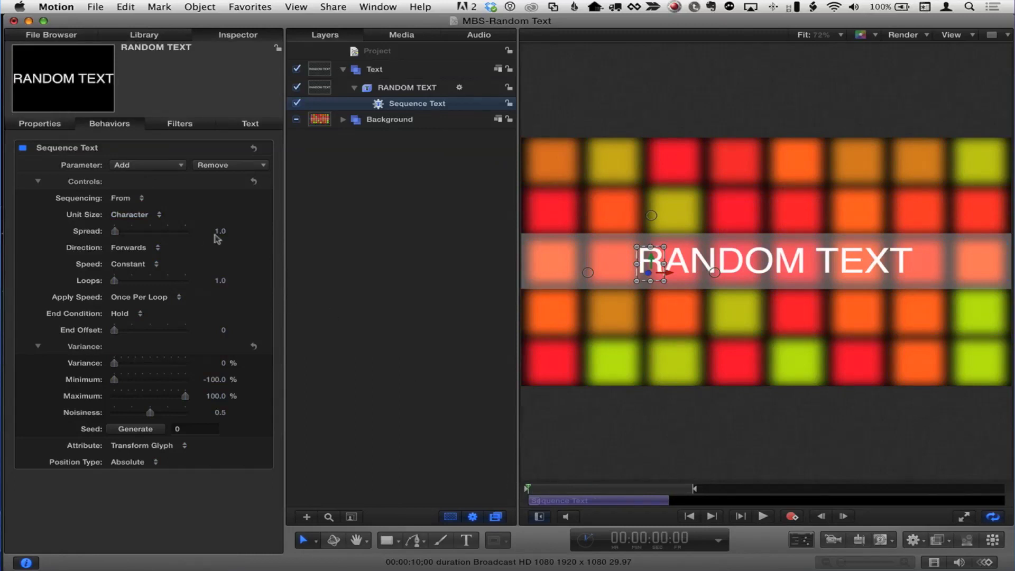
Collapse the Sequence Text behavior's Controls and add the Character Offset format parameter to the behavior.
left_click(38, 182)
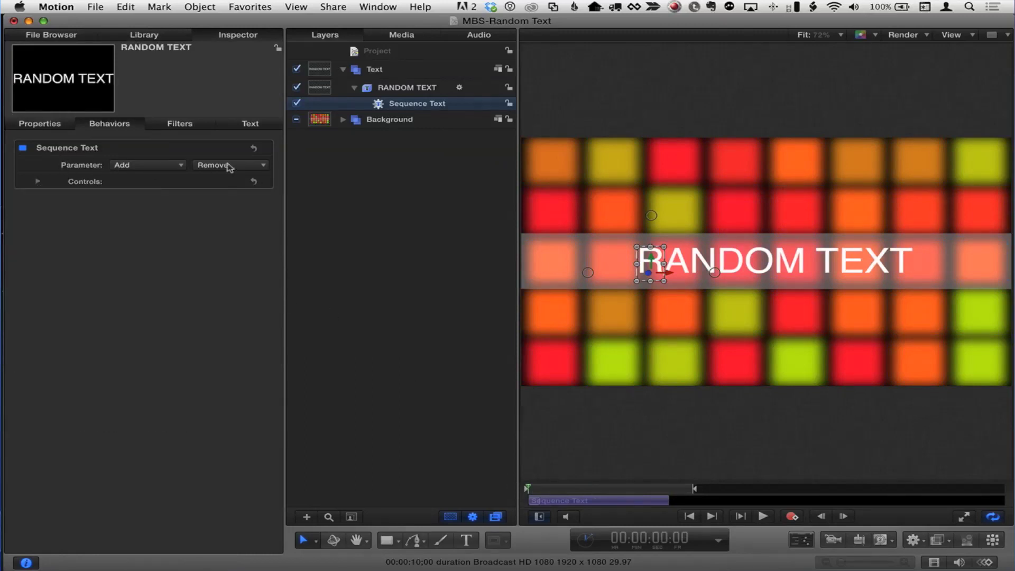
left_click(156, 166)
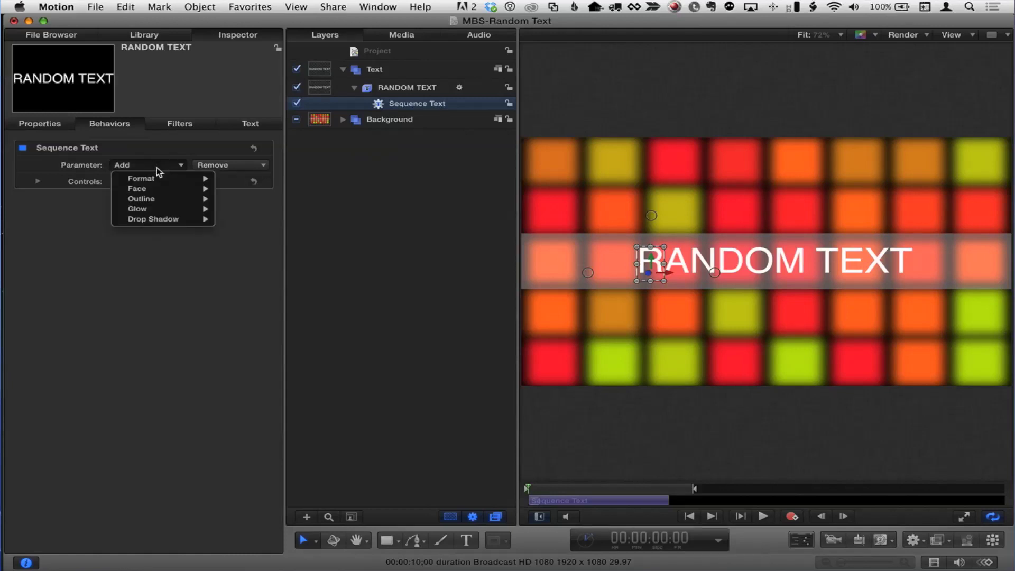
mouse_move(150, 191)
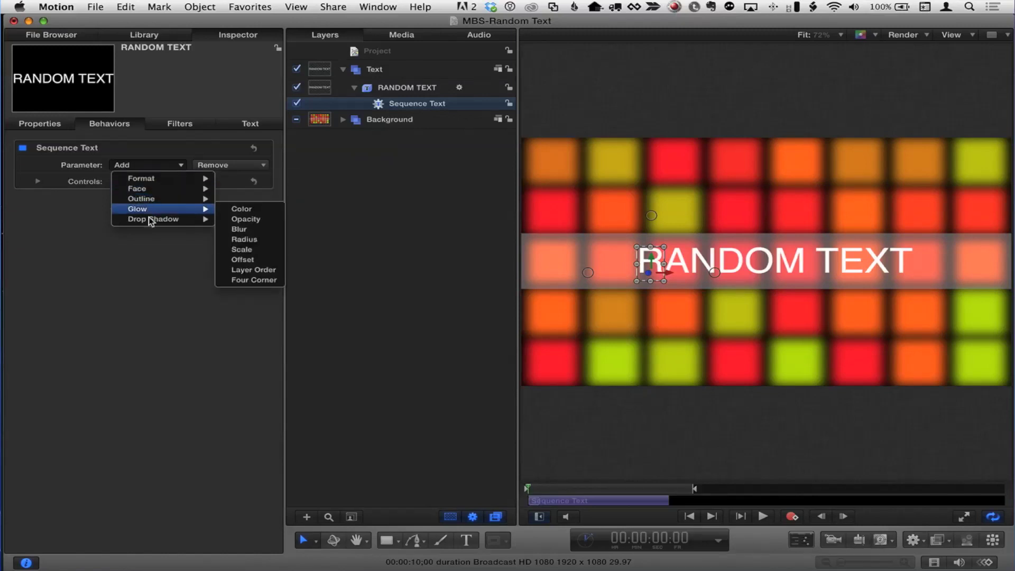
mouse_move(152, 222)
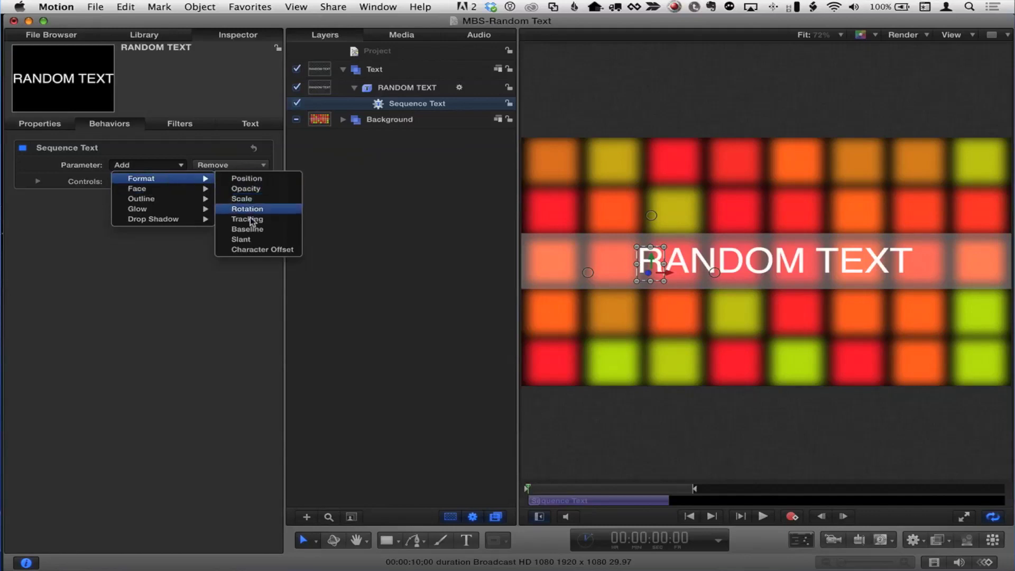
left_click(275, 250)
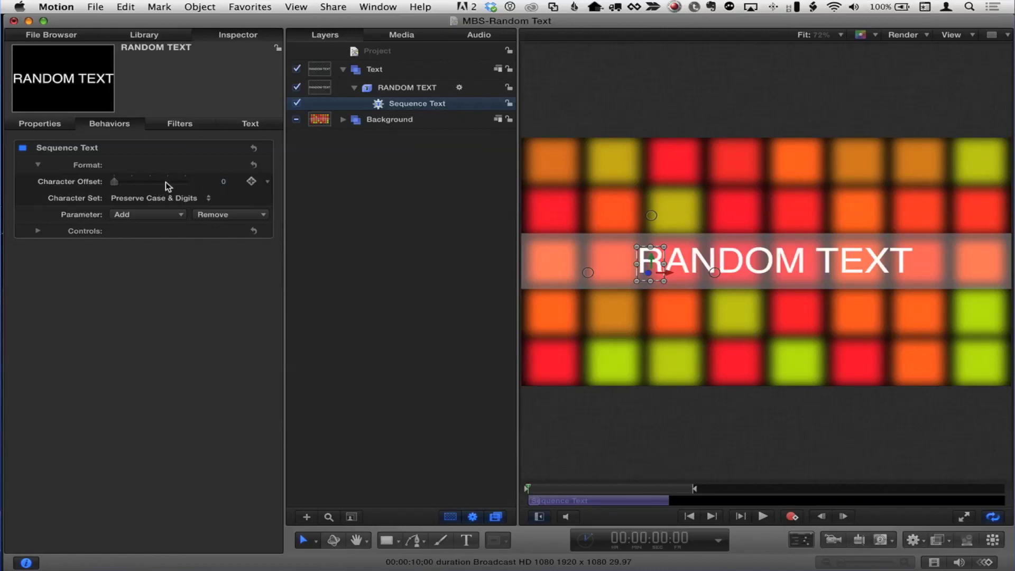
Try Character Offset values of 35 and 1 in the Sequence Text behavior, viewing the text at the first frame.
mouse_move(113, 183)
left_mouse_down()
mouse_move(140, 183)
mouse_move(114, 183)
left_mouse_up()
left_click_drag(538, 493, 677, 492)
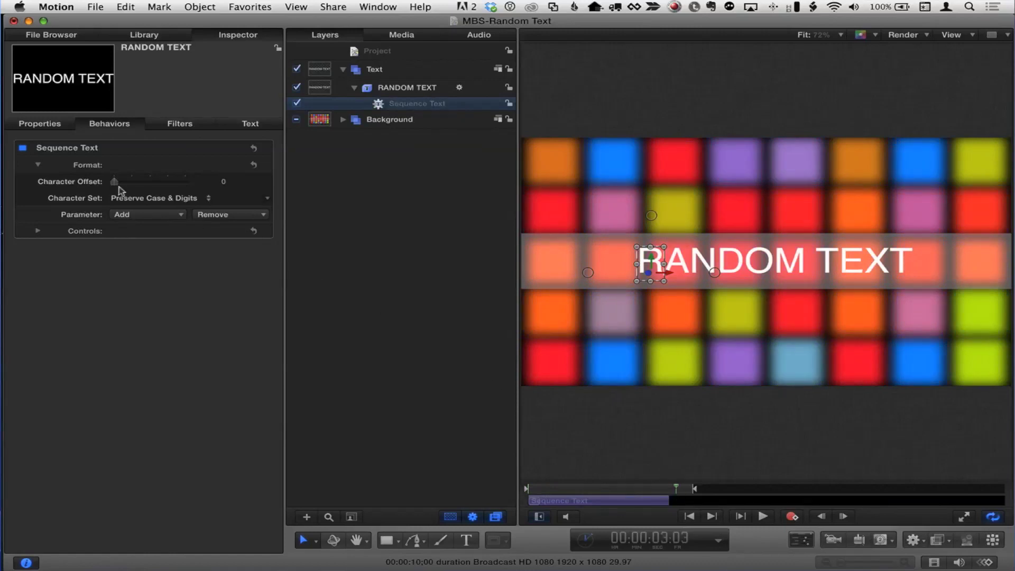
left_click_drag(114, 183, 139, 182)
left_click_drag(679, 490, 514, 483)
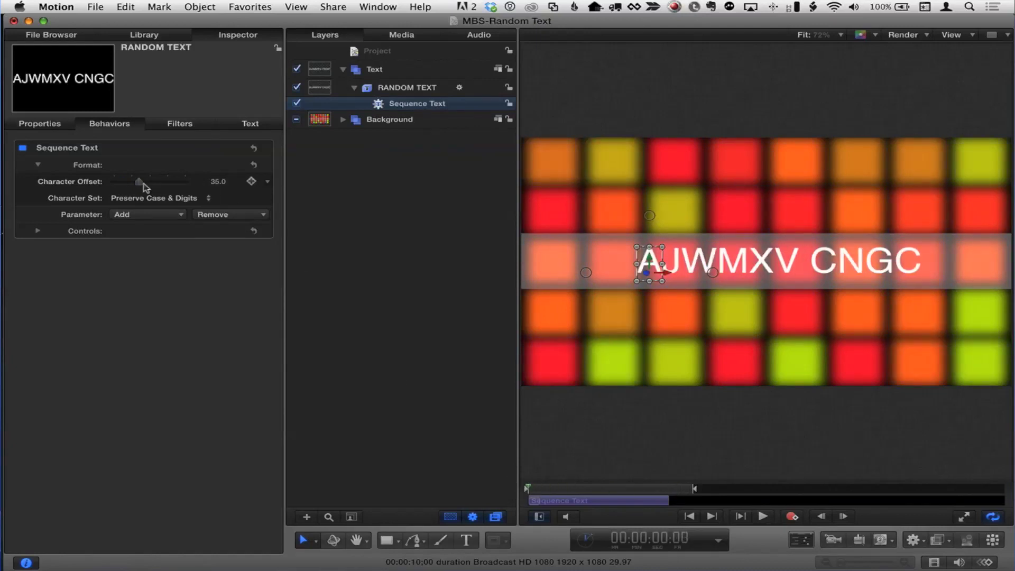
left_click(217, 182)
type("1")
key("Return")
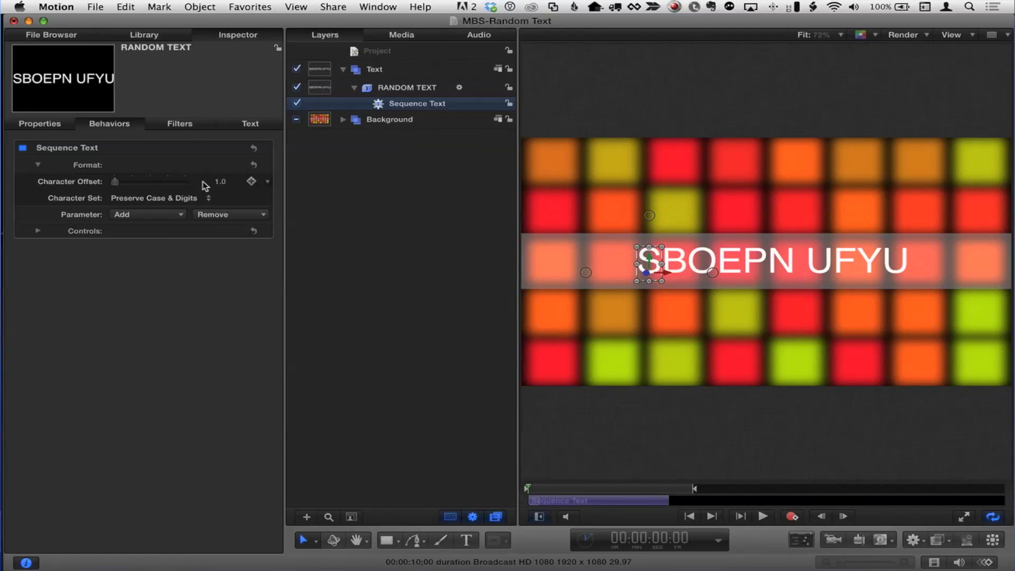
Set the Sequence Text behavior's Character Offset to 50 and play back the animation.
left_click_drag(131, 182, 149, 183)
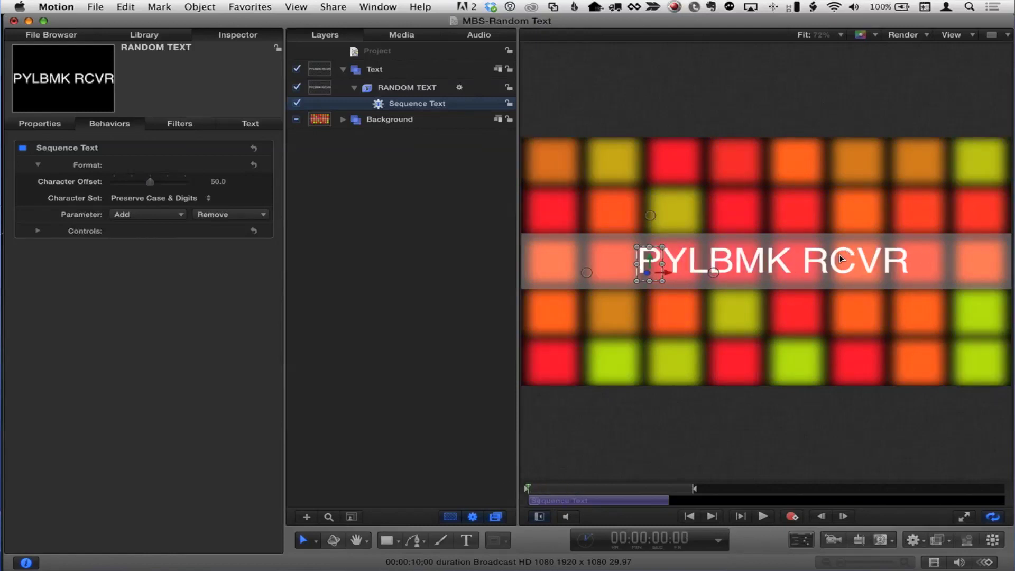
left_click(763, 516)
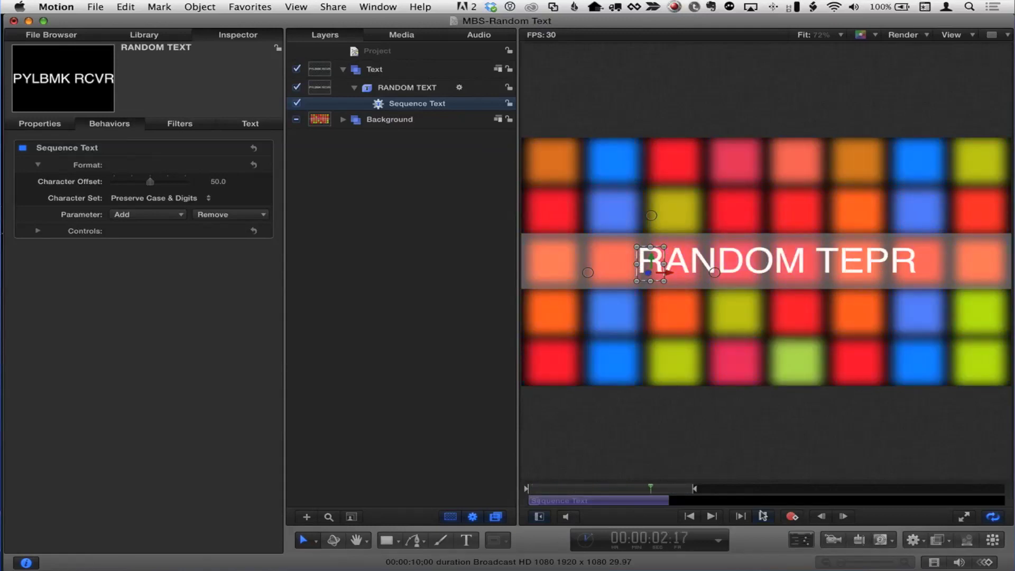
left_click(763, 516)
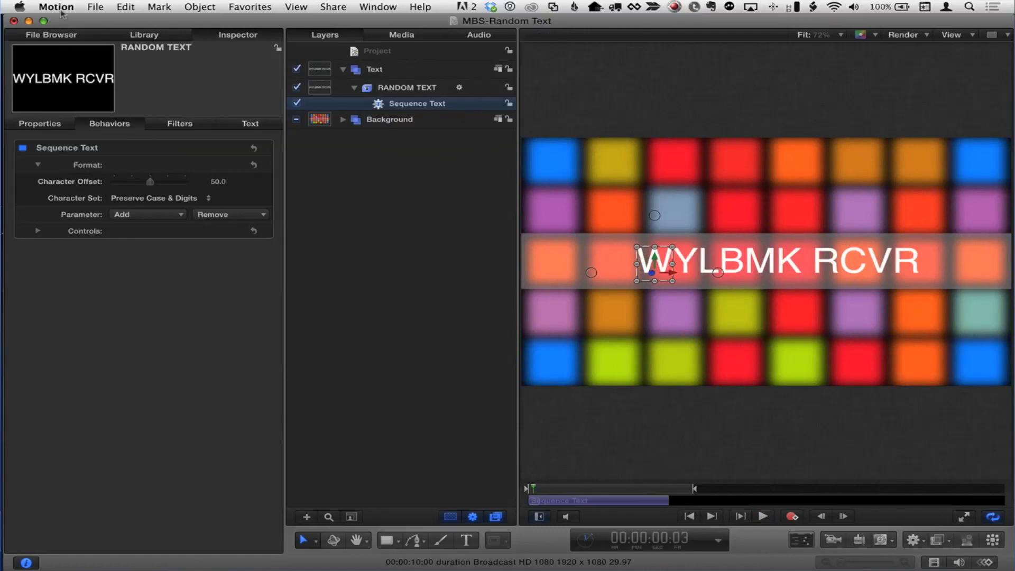
Expand the Sequence Text behavior's Controls and check the text at several points between the first frame and 00:00:03:07.
left_click(36, 231)
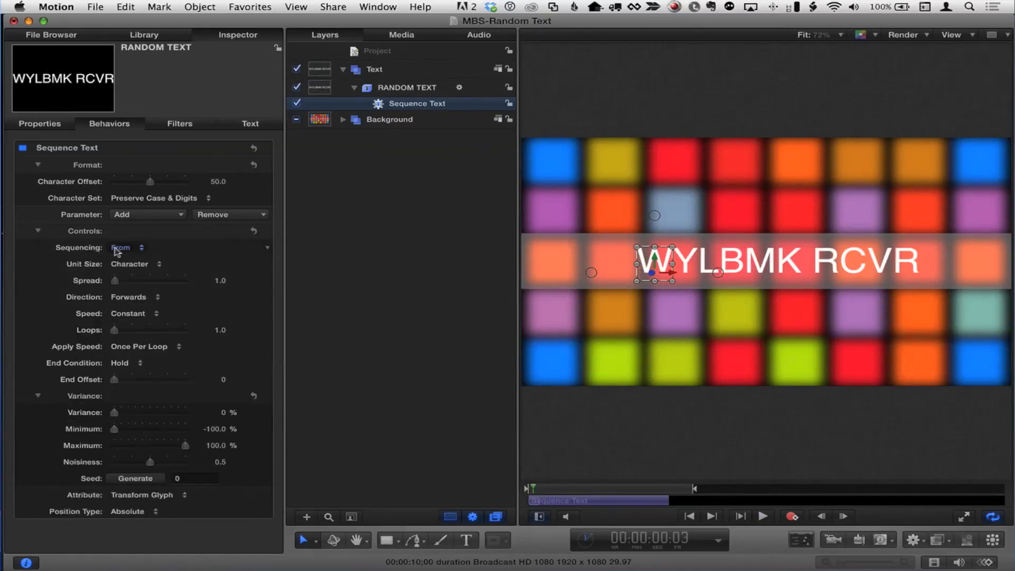
mouse_move(537, 486)
left_mouse_down()
mouse_move(546, 489)
mouse_move(524, 489)
left_mouse_up()
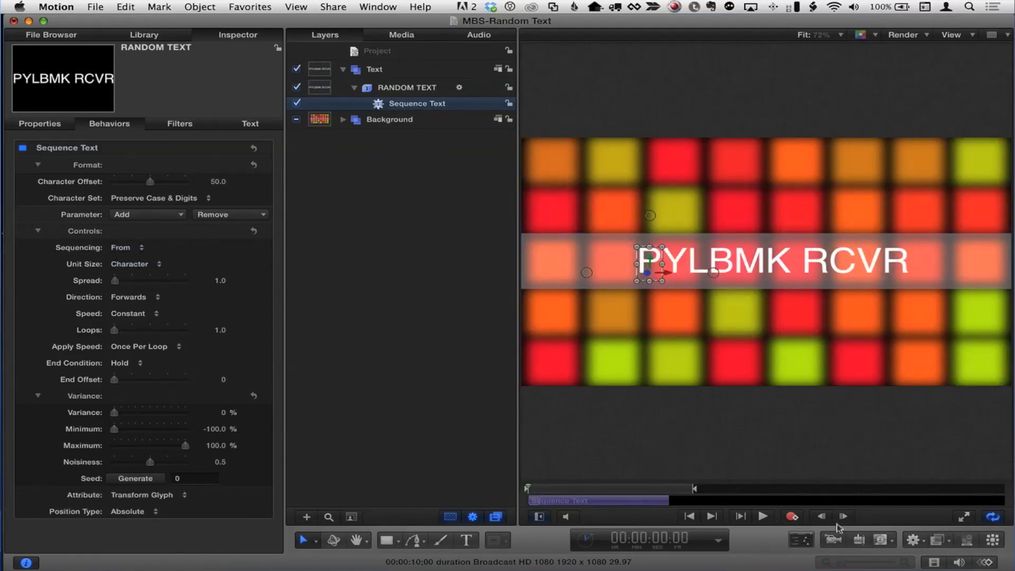
left_click(642, 488)
left_click(681, 491)
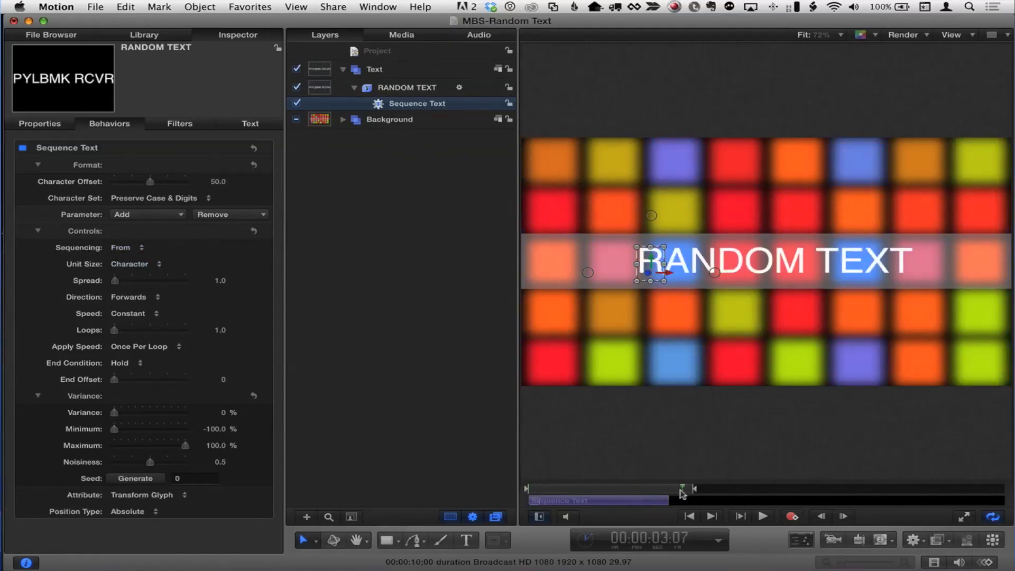
left_click_drag(681, 491, 482, 480)
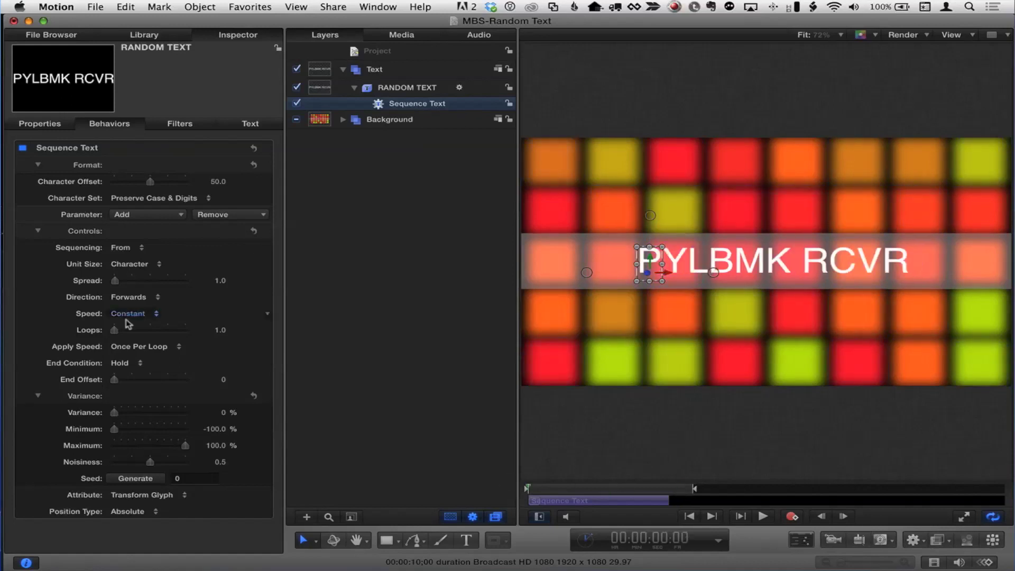
Set the Sequence Text direction to Backwards, play back the animation and return to the first frame.
left_click(137, 299)
left_click(139, 306)
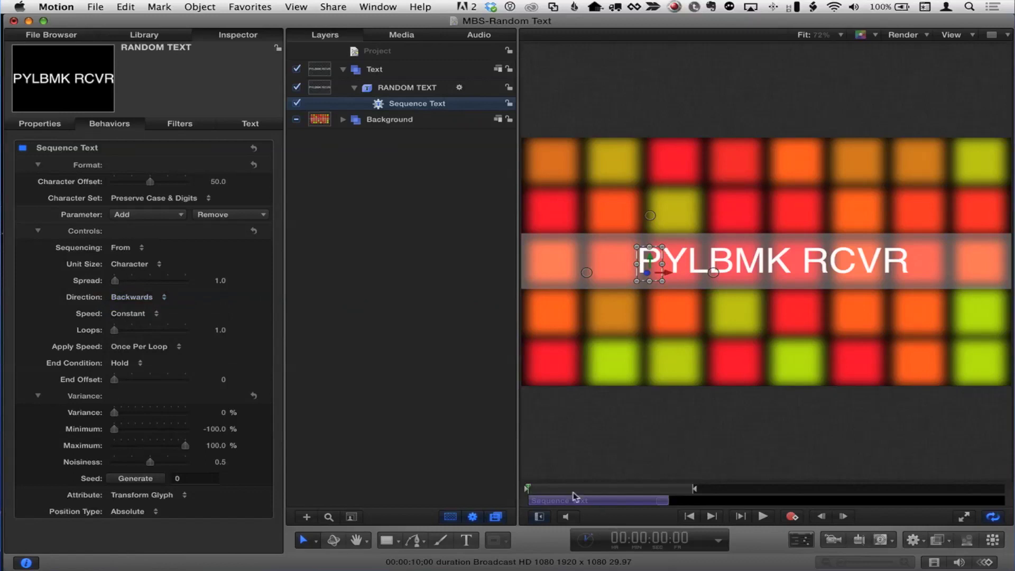
left_click_drag(546, 488, 474, 483)
left_click(762, 516)
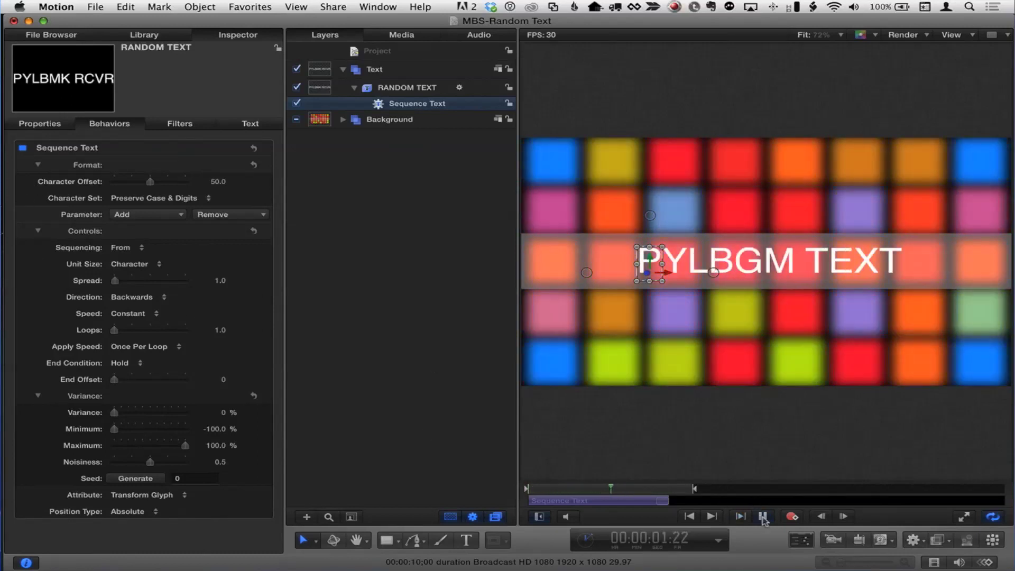
key("space")
left_click_drag(613, 489, 510, 489)
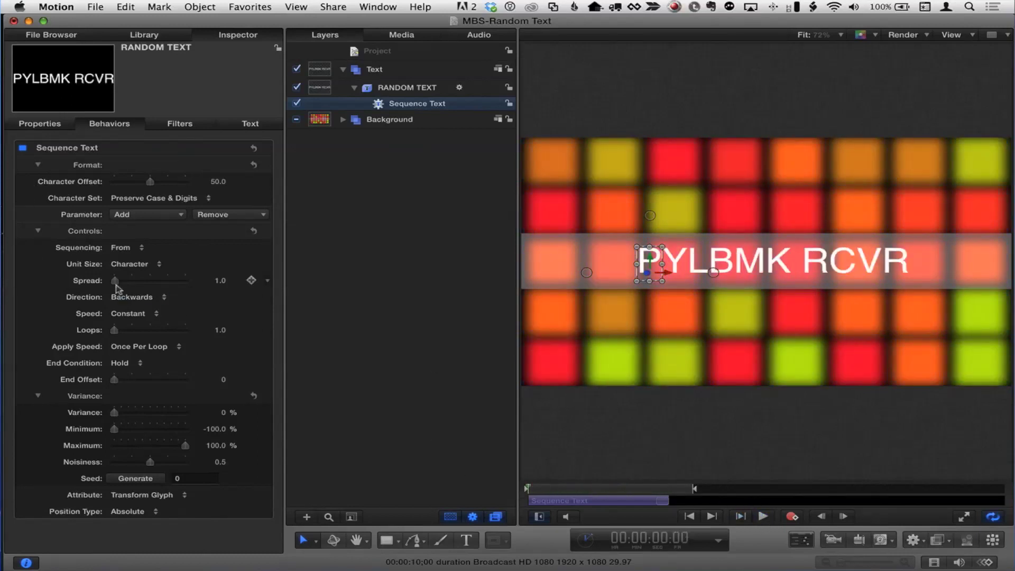
Set the Sequence Text direction to Center to Ends and play back the animation.
left_click(131, 297)
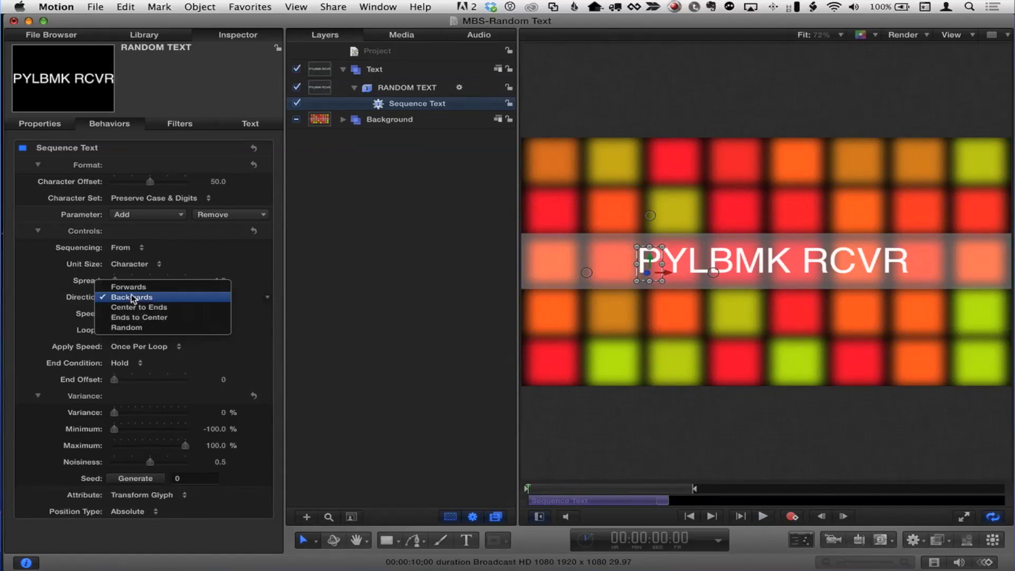
key("Return")
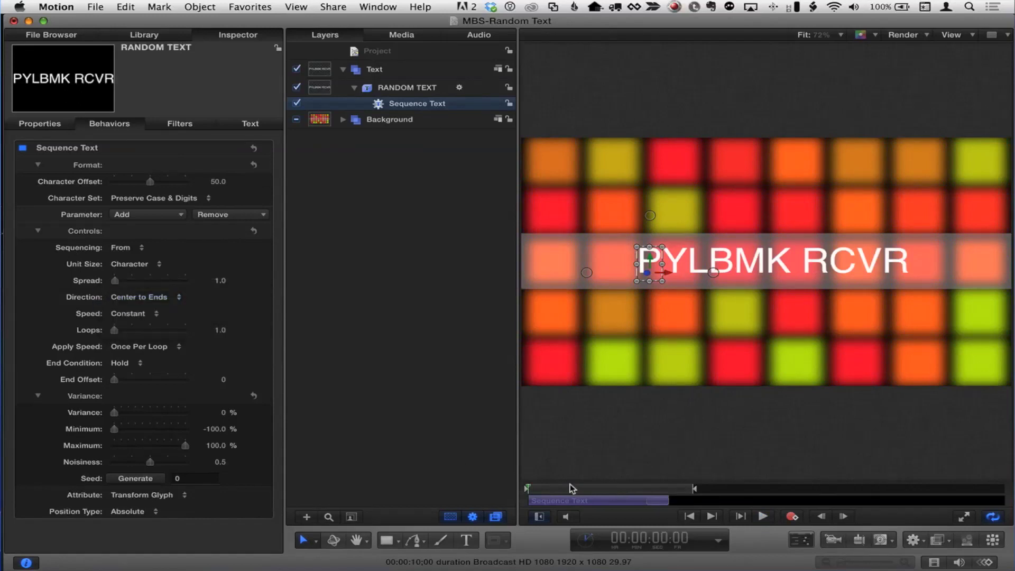
left_click(764, 515)
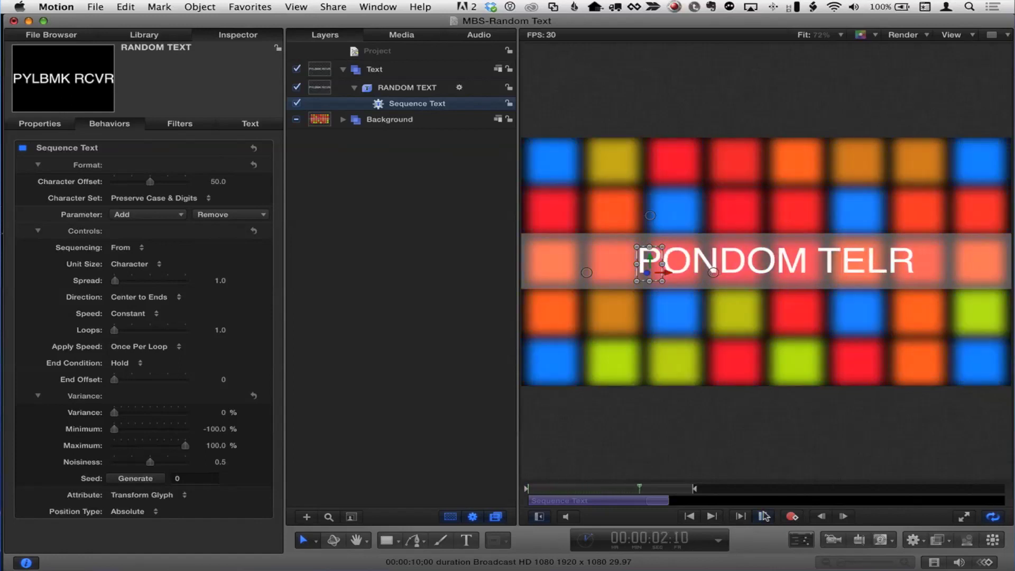
left_click(764, 515)
left_click_drag(631, 490, 518, 483)
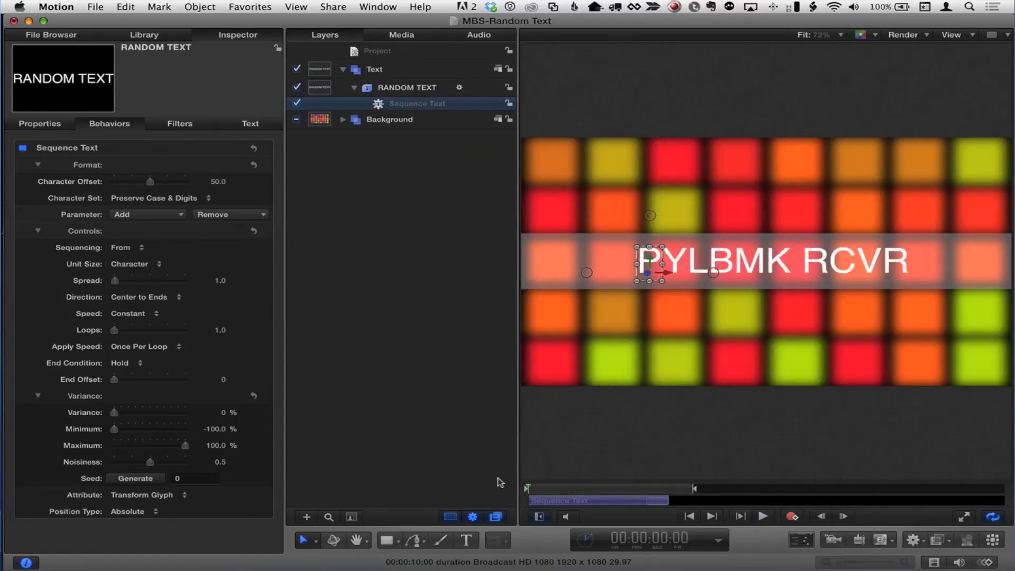
left_click(762, 516)
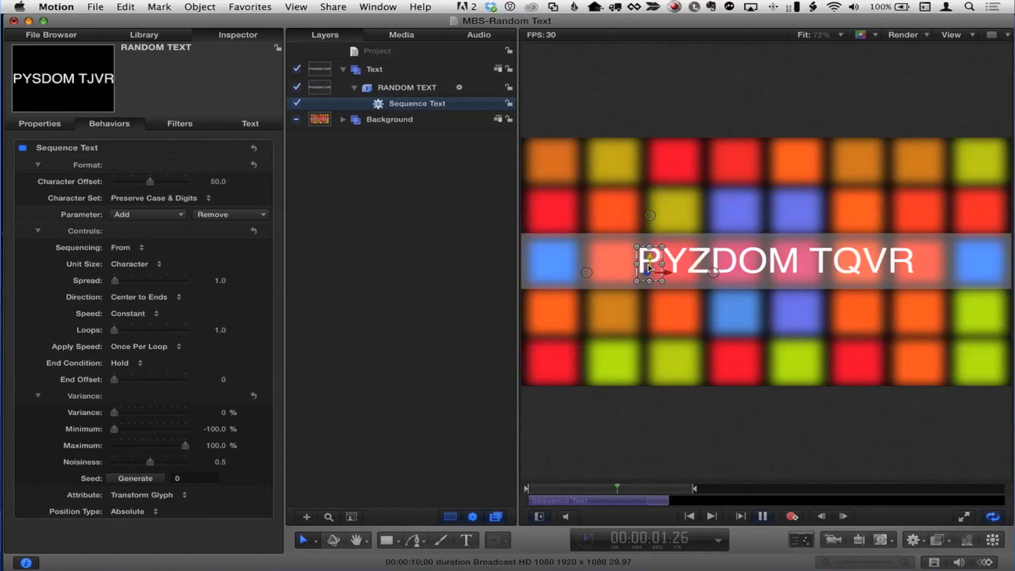
key("space")
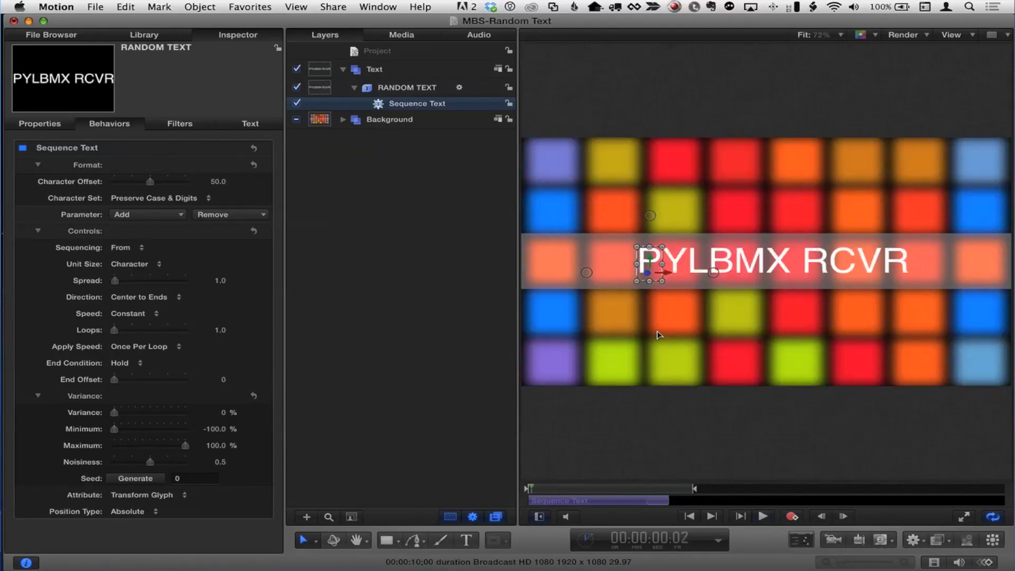
Center-align the RANDOM TEXT title and move it horizontally back toward the middle of the translucent band.
left_click(246, 124)
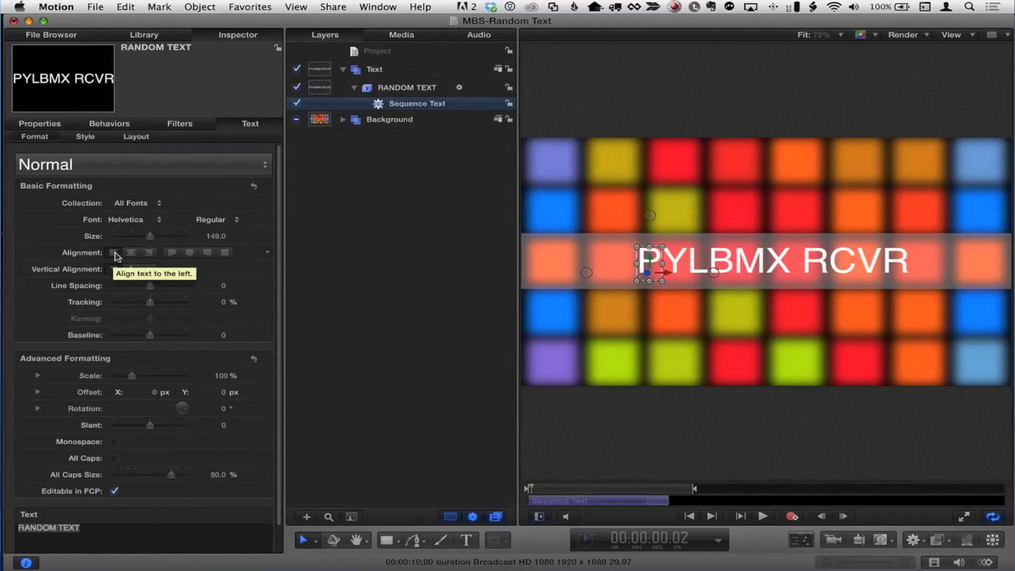
left_click(131, 253)
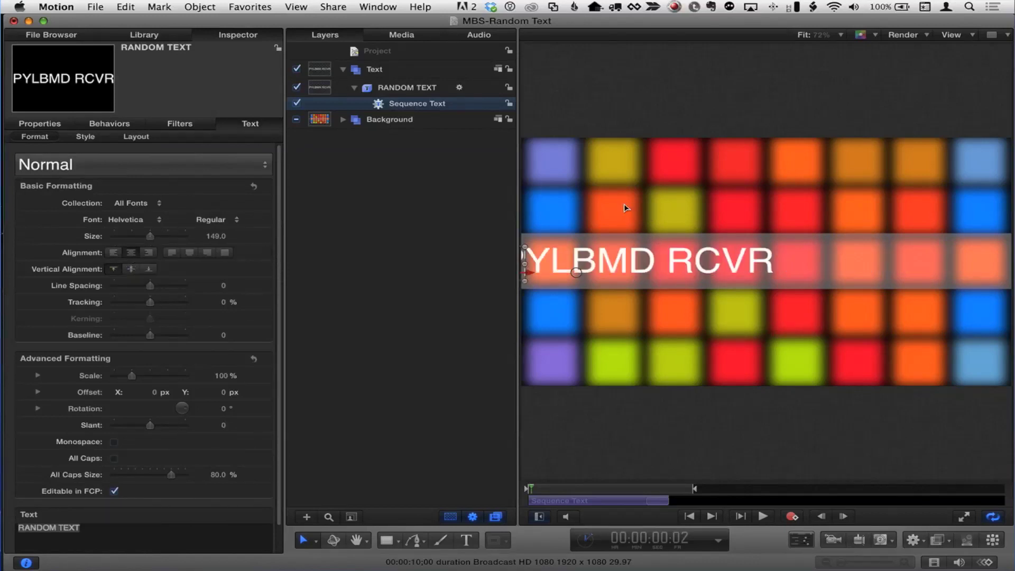
left_click_drag(586, 267, 721, 265)
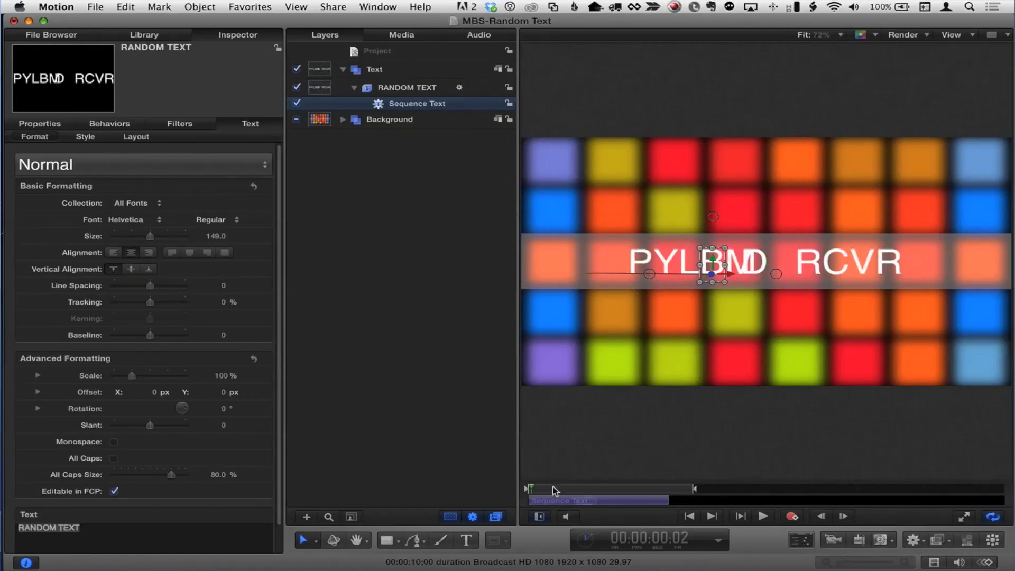
Remove the Position parameter from the Sequence Text behavior and play back the animation from the first frame.
key("space")
key("space")
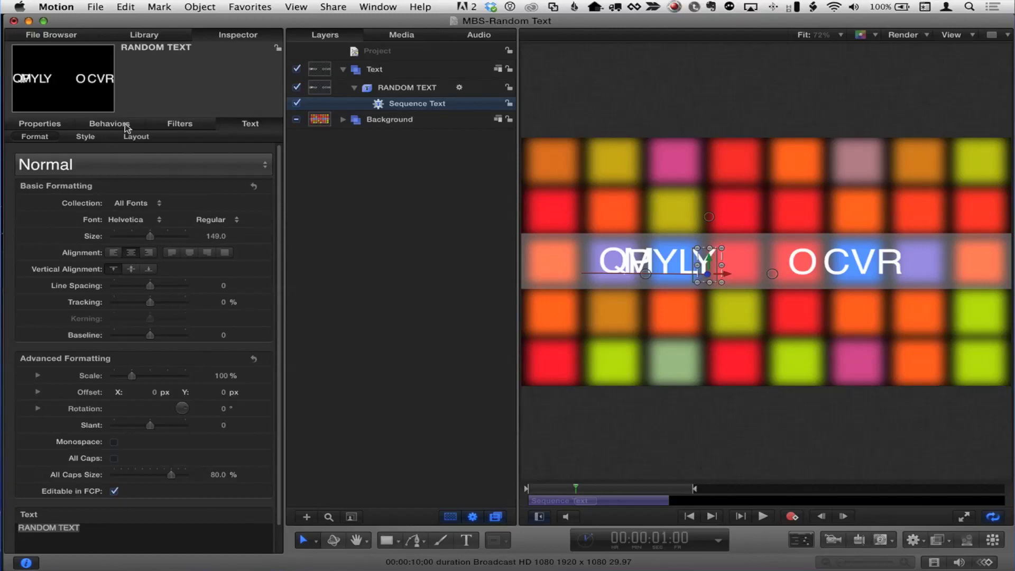
left_click(89, 124)
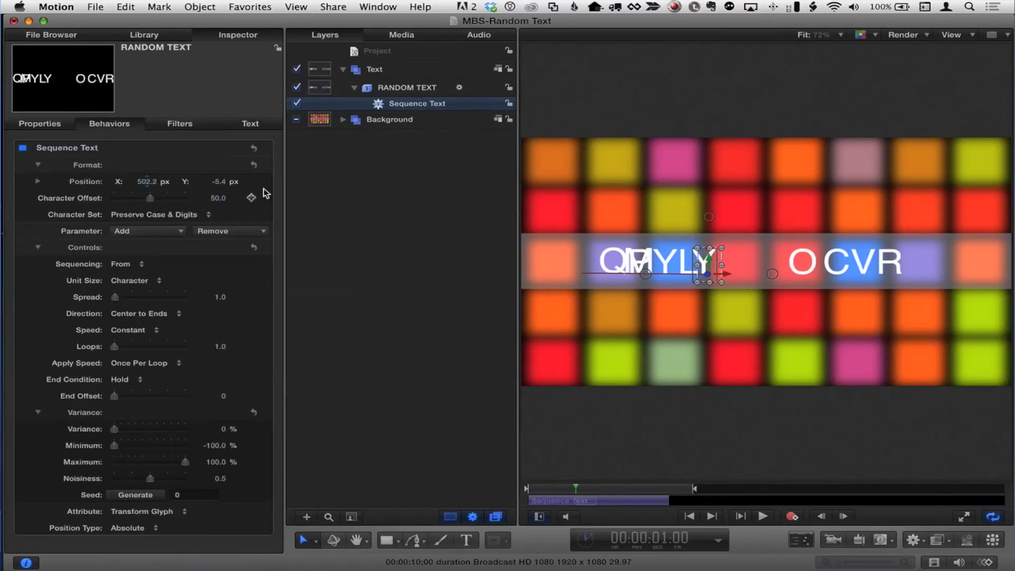
left_click(226, 231)
mouse_move(233, 243)
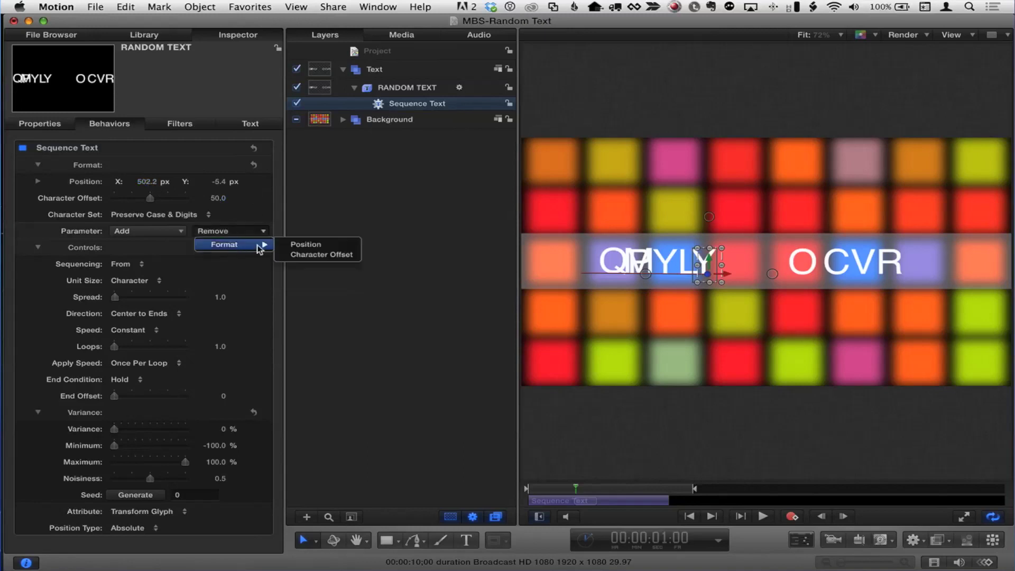
left_click(333, 245)
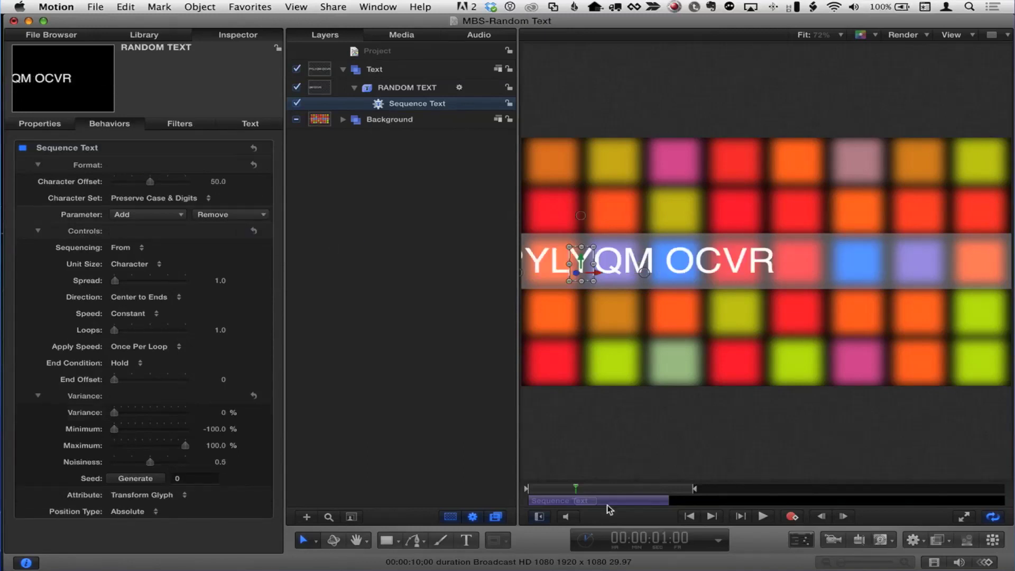
left_click_drag(575, 488, 527, 488)
left_click(763, 517)
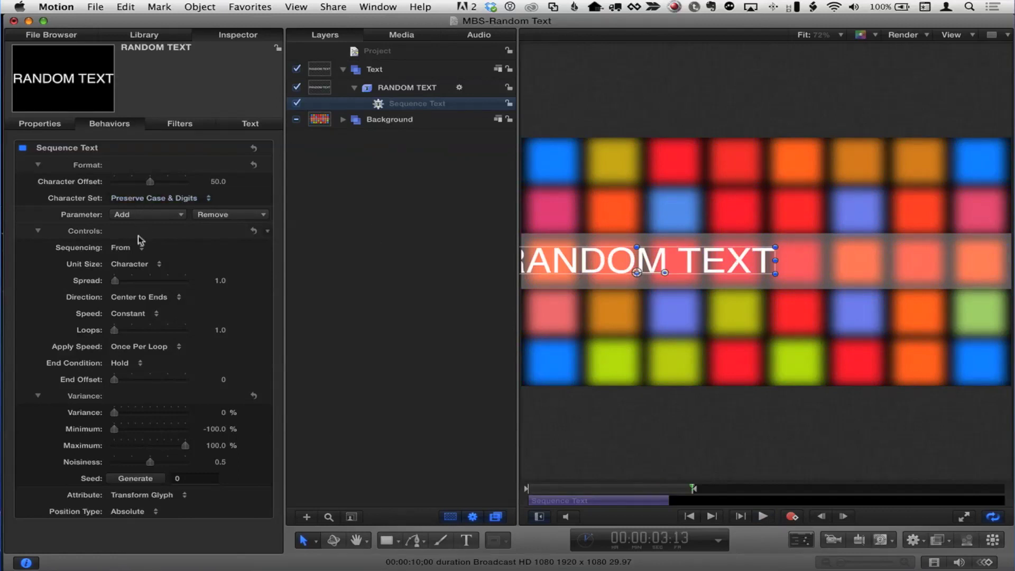
Show the title's text formatting and open the Font Book application.
left_click(236, 125)
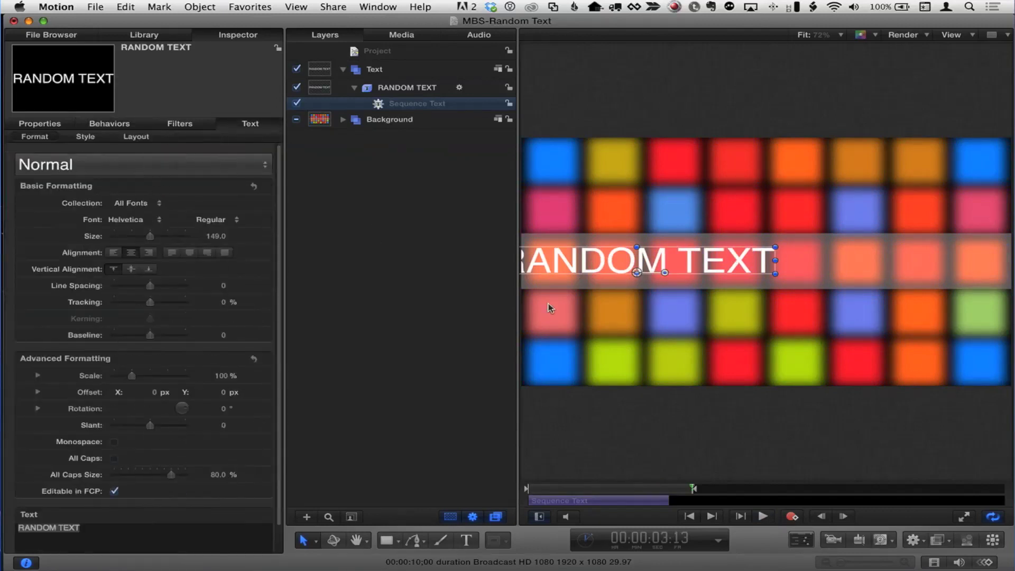
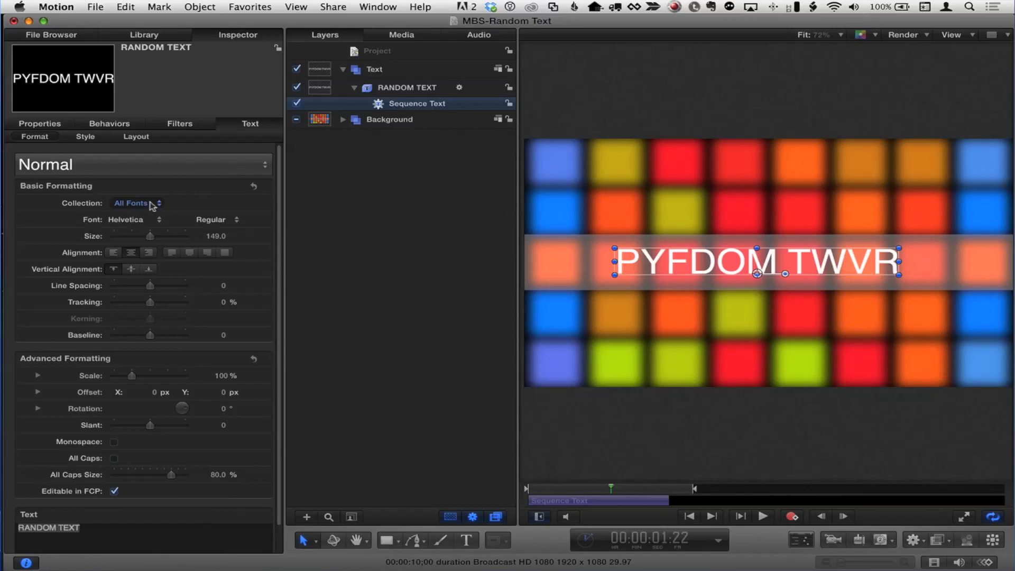
key("ctrl+space")
type("font")
key("Return")
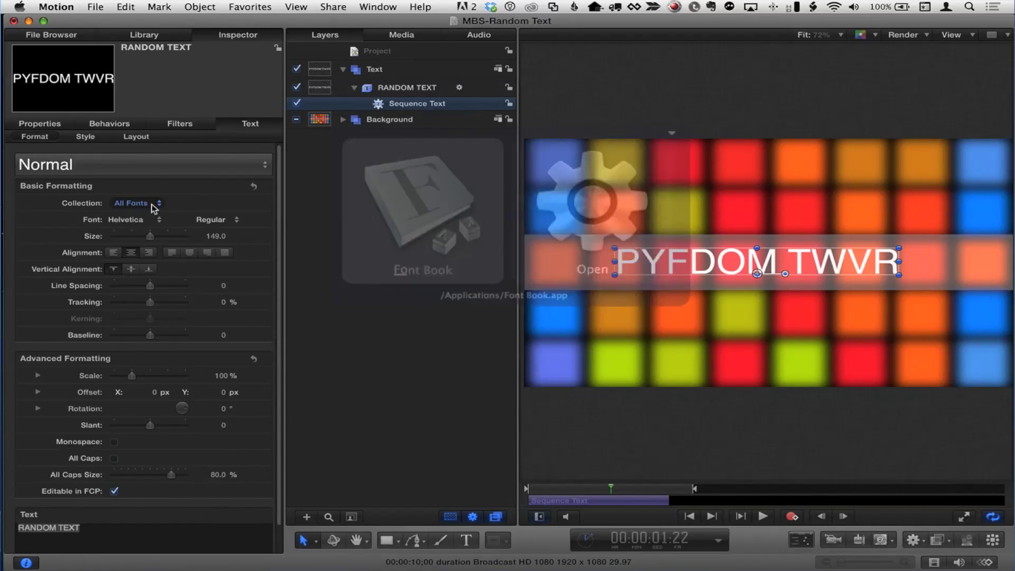
left_click_drag(527, 84, 494, 72)
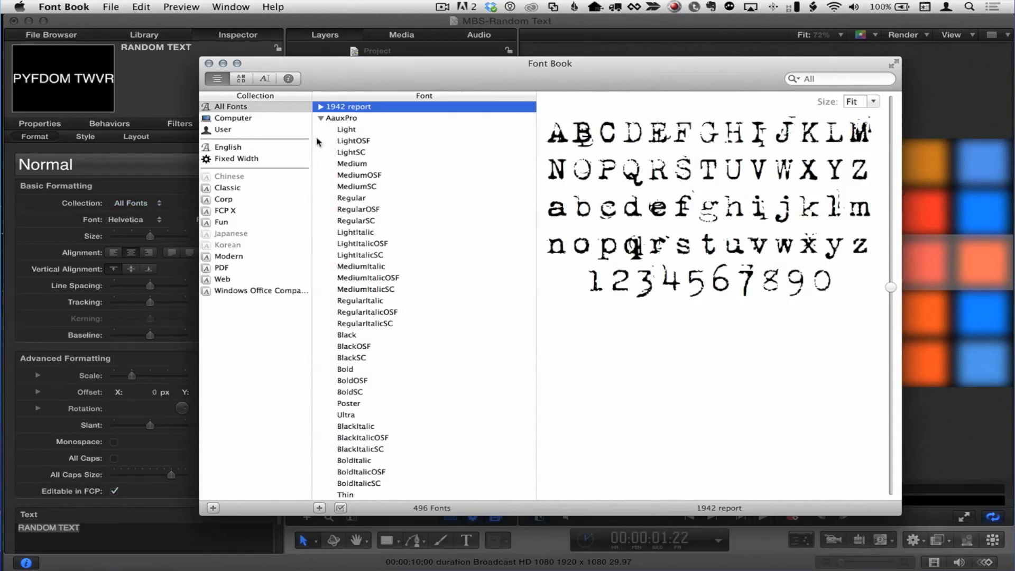
Examine the Classic, FCP X, Fun and Modern font collections and quit Font Book to return to Motion.
left_click(236, 189)
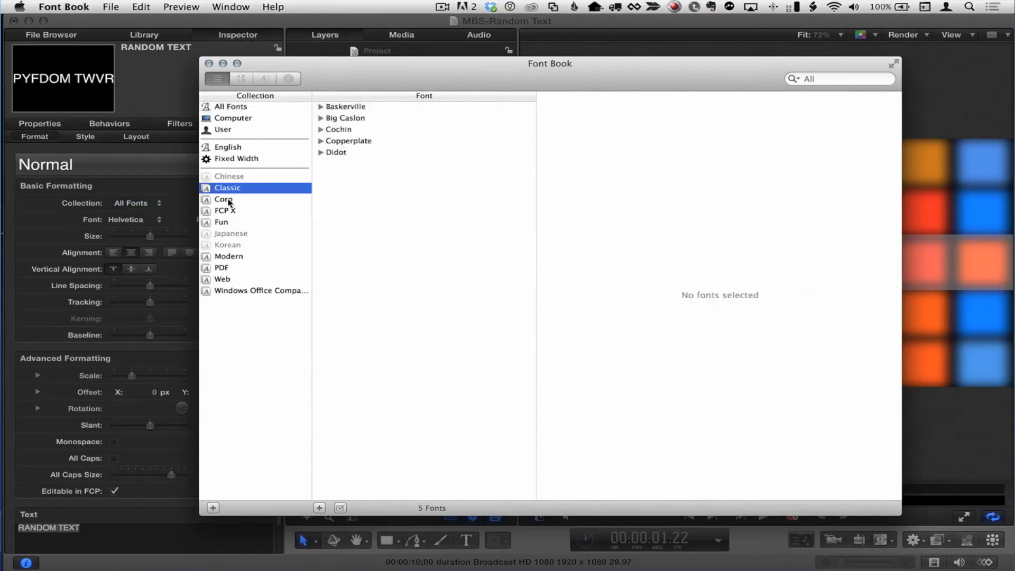
left_click(230, 211)
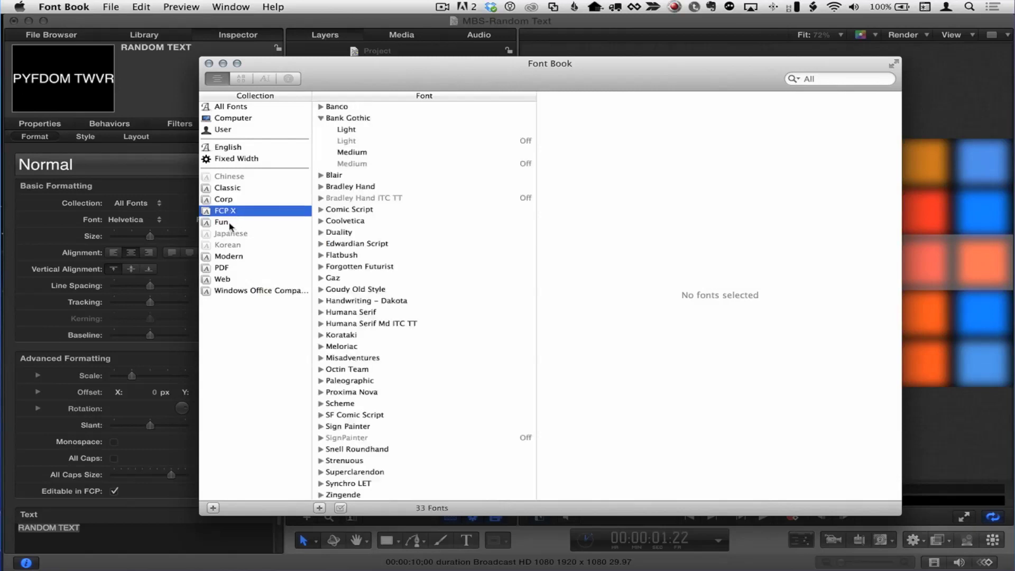
left_click(229, 222)
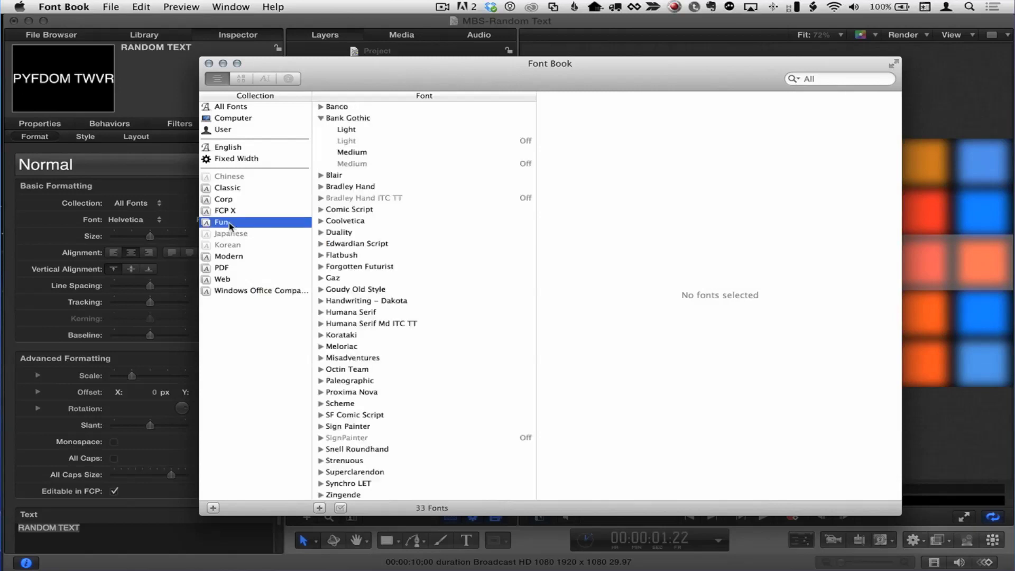
left_click(235, 258)
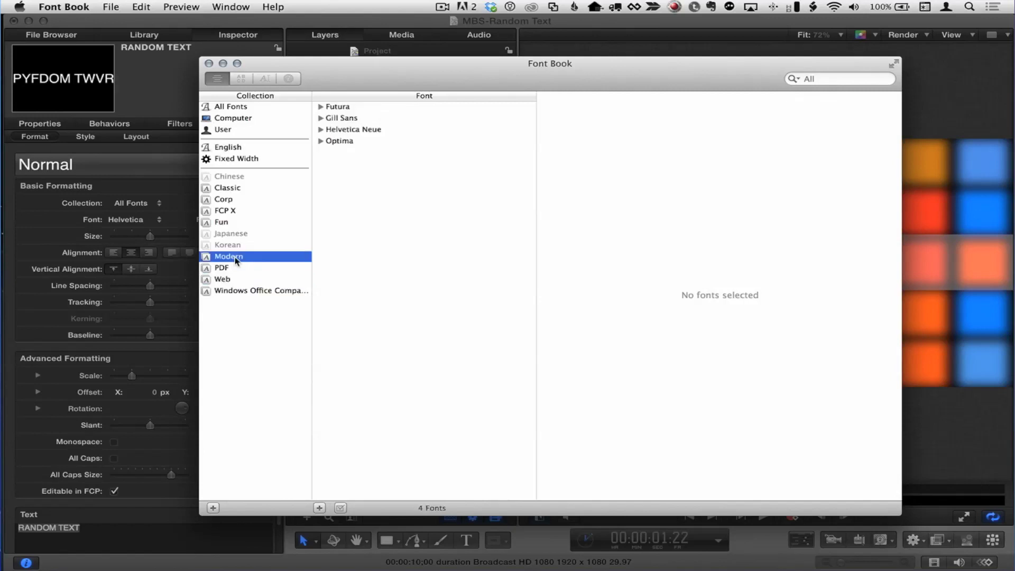
left_click_drag(413, 85, 410, 88)
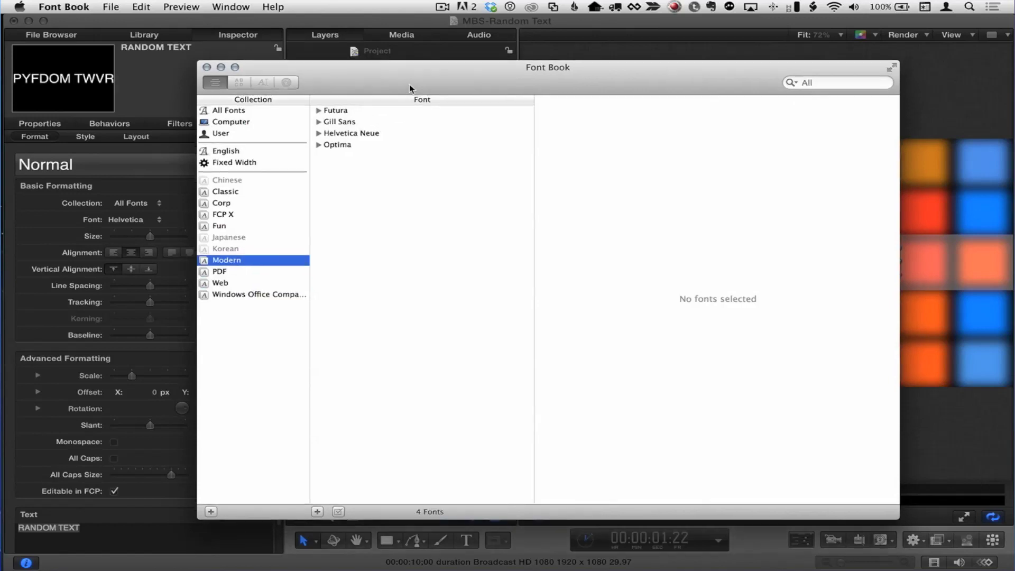
key("super+q")
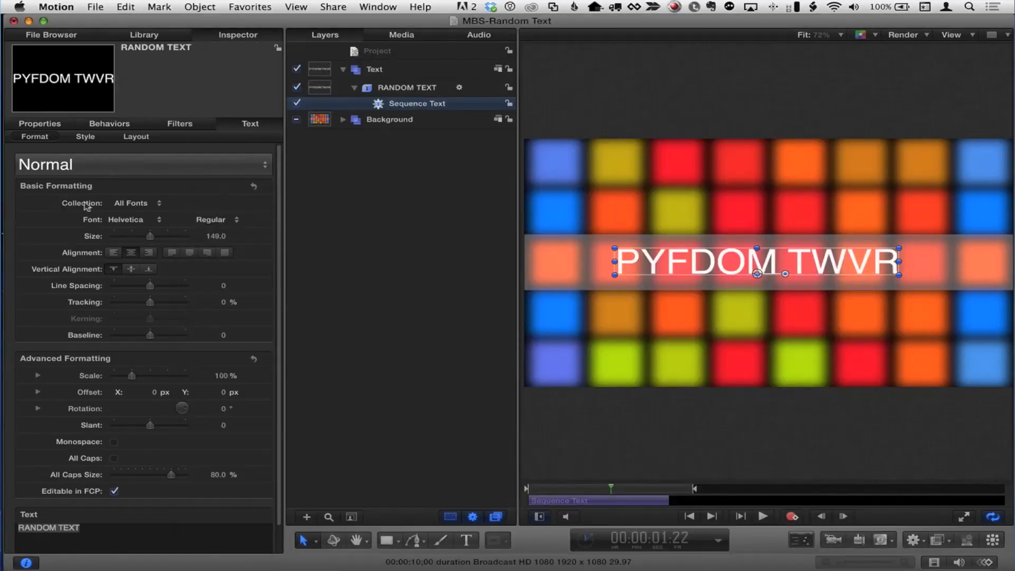
Set the title's font collection to Fixed Width and its font to Letter Gothic Std, and play back from the first frame.
left_click(139, 203)
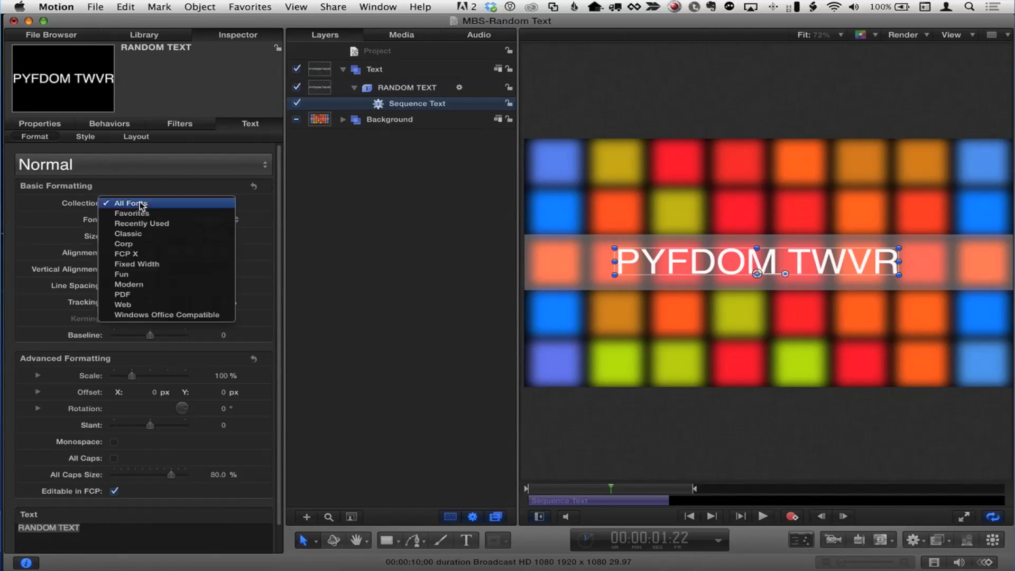
left_click(164, 264)
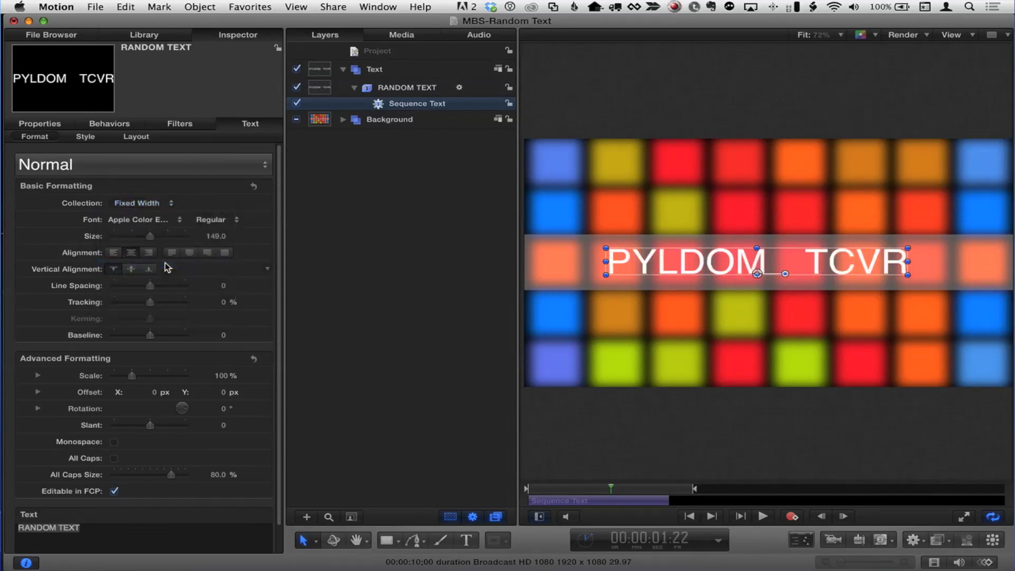
left_click(149, 219)
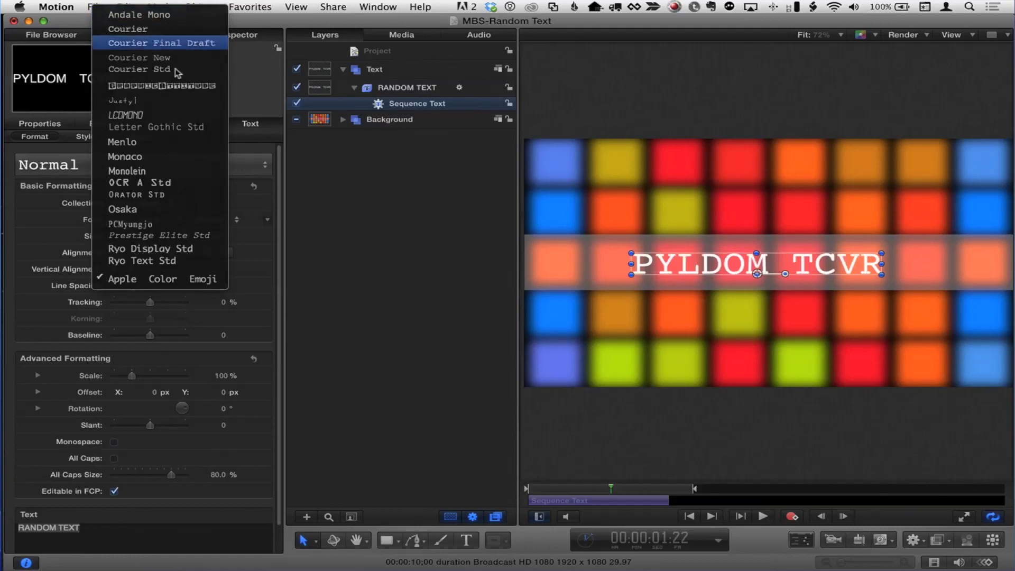
left_click(181, 130)
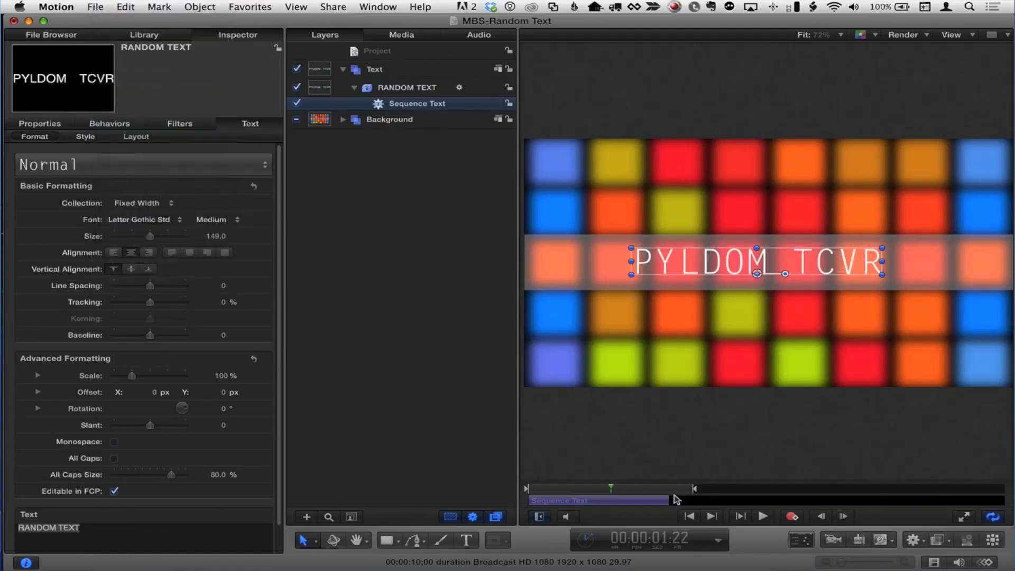
key("Home")
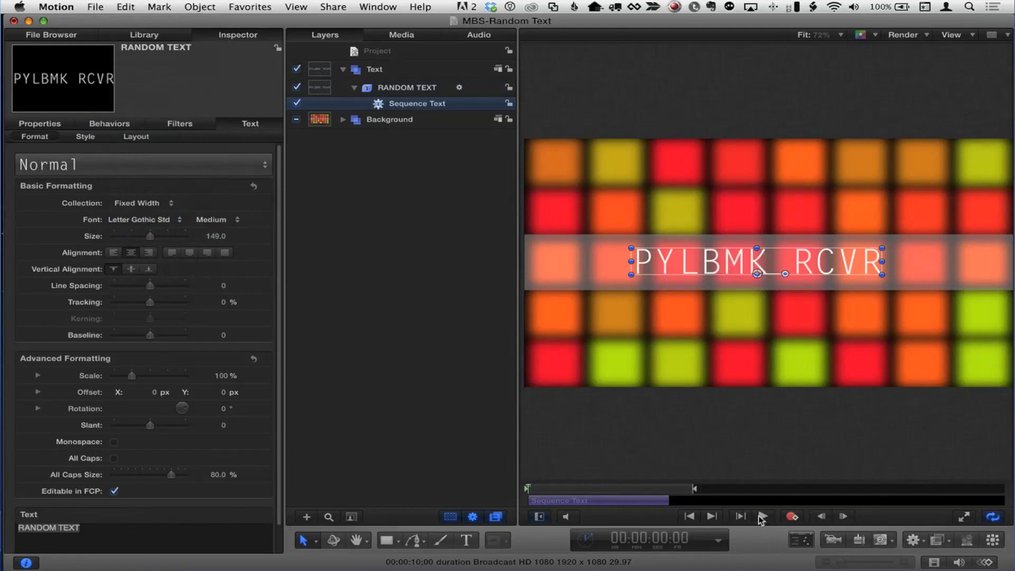
left_click(761, 517)
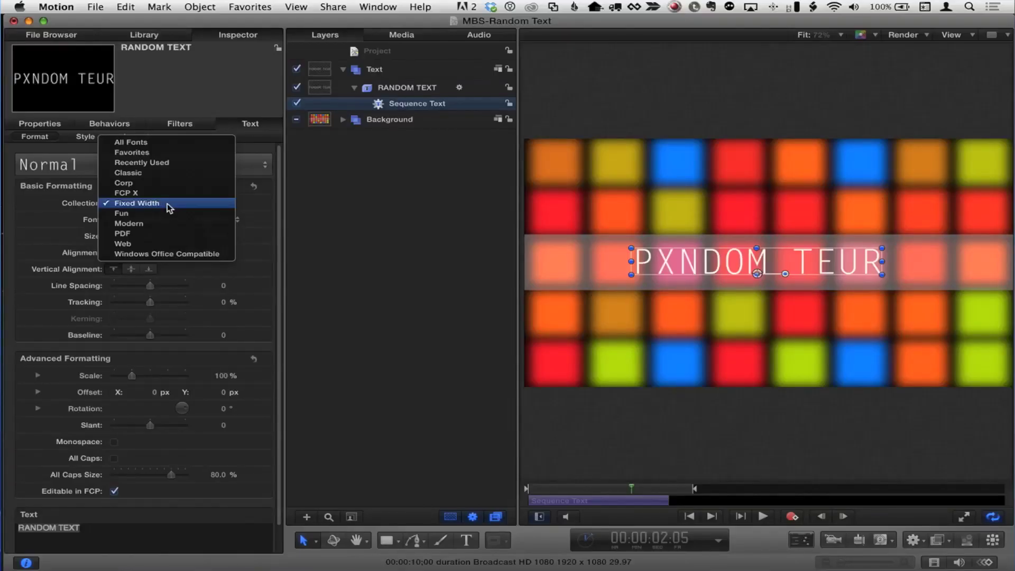
Change the title's font to LCDMono from the Fixed Width collection, play back the animation and return to the first frame.
left_click(167, 204)
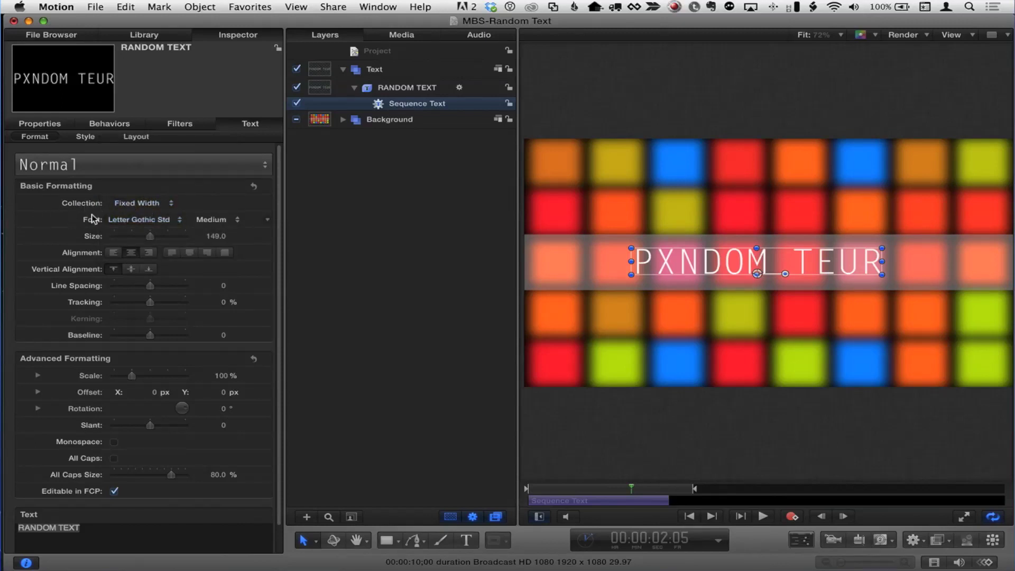
left_click(133, 222)
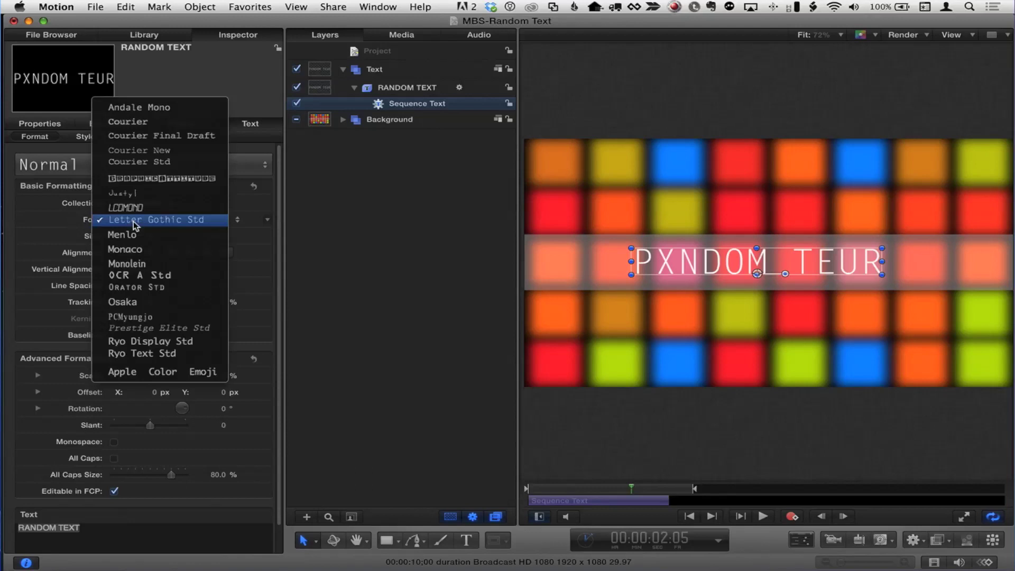
left_click(159, 211)
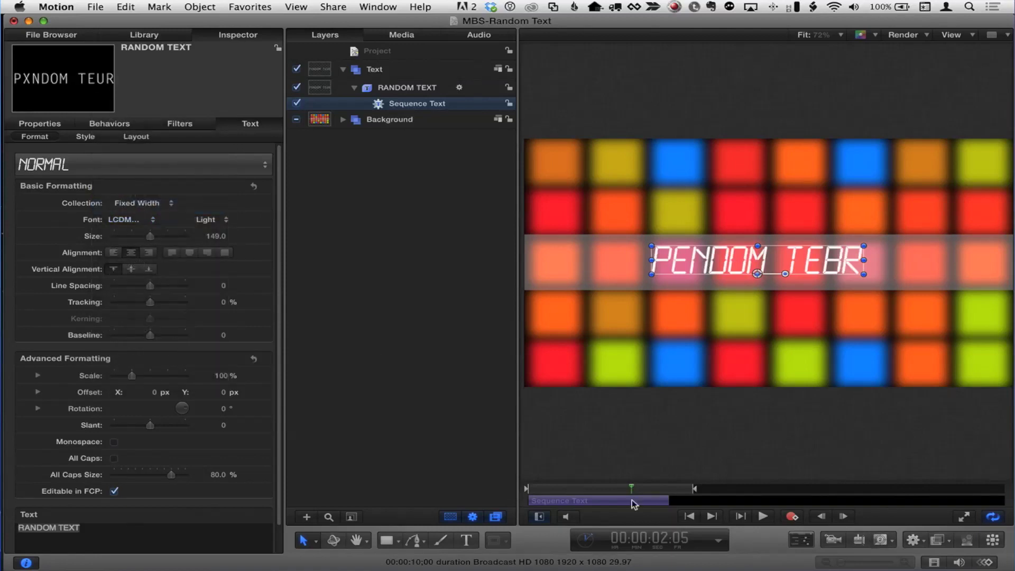
key("Home")
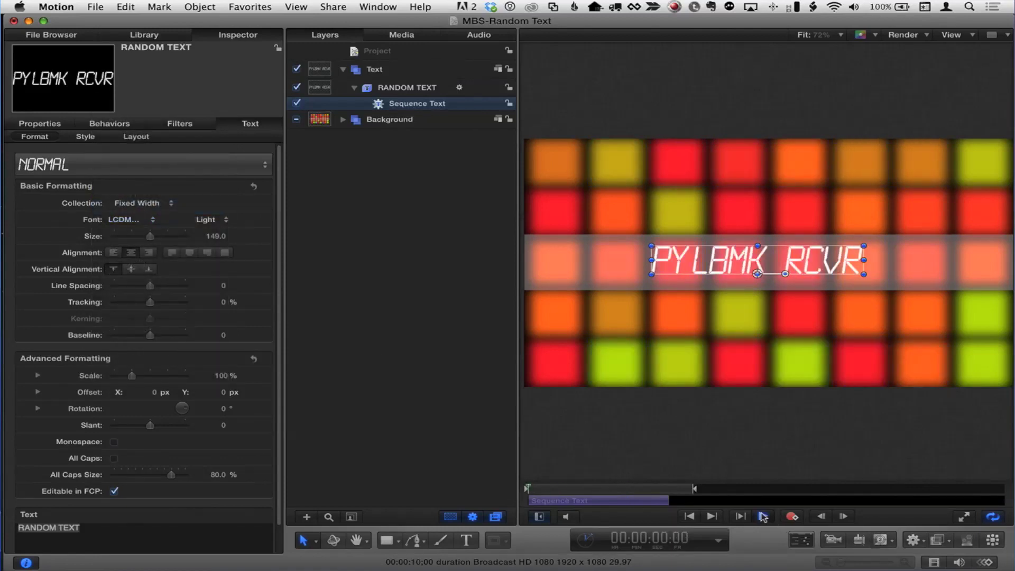
left_click(762, 517)
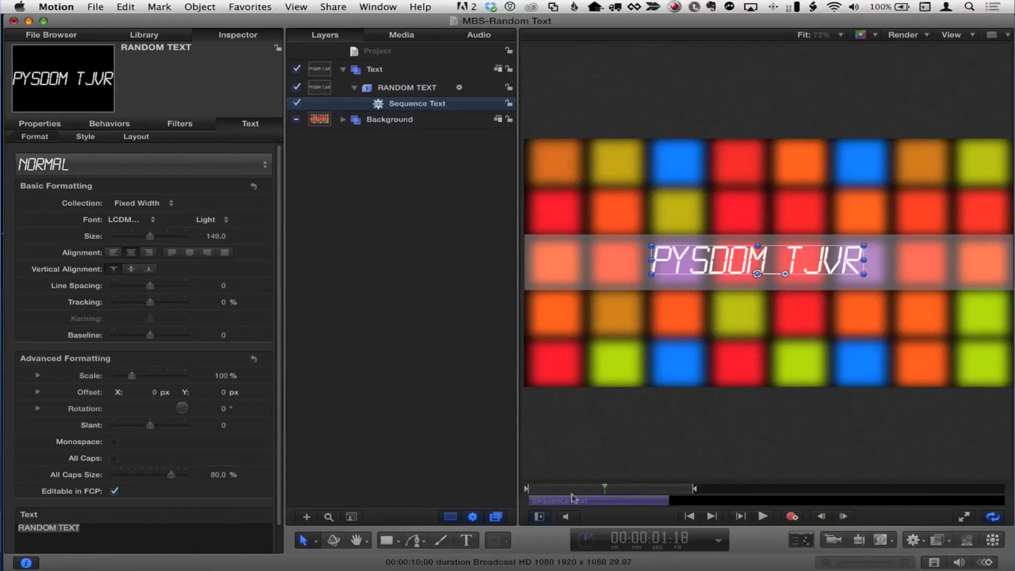
left_click_drag(580, 487, 517, 487)
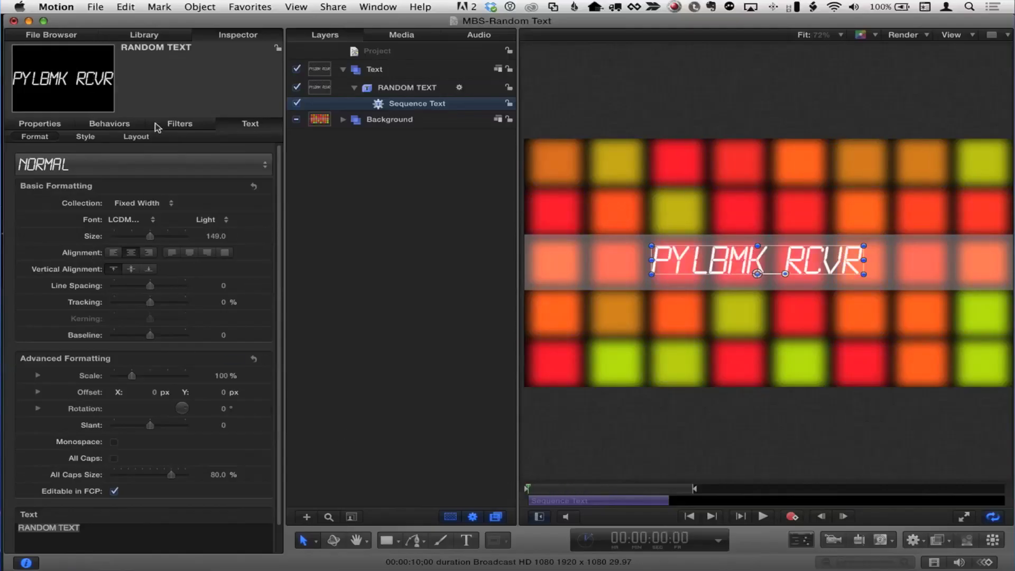
Set the Sequence Text direction to Forwards and play back the animation from the first frame.
left_click(121, 125)
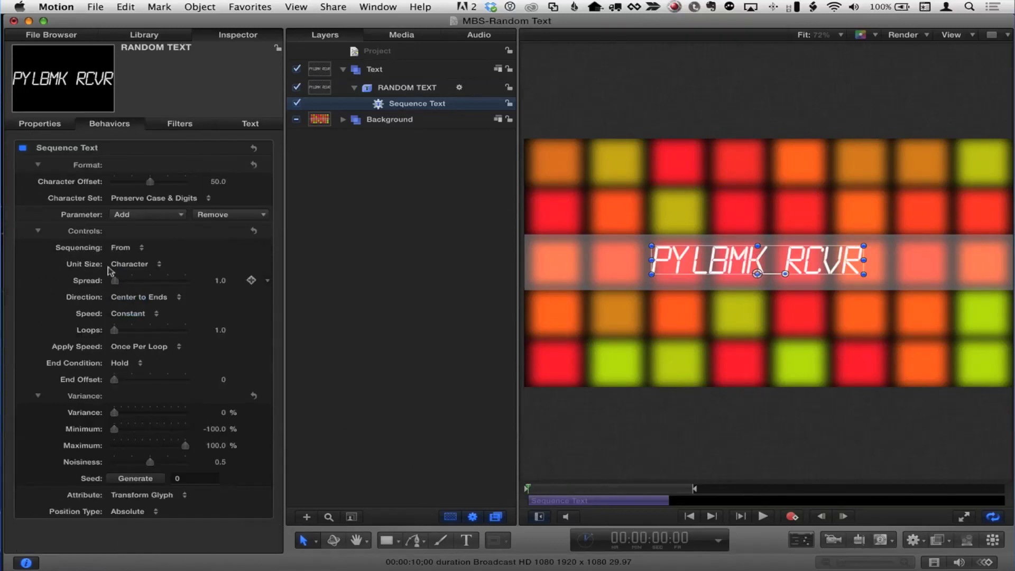
left_click(37, 230)
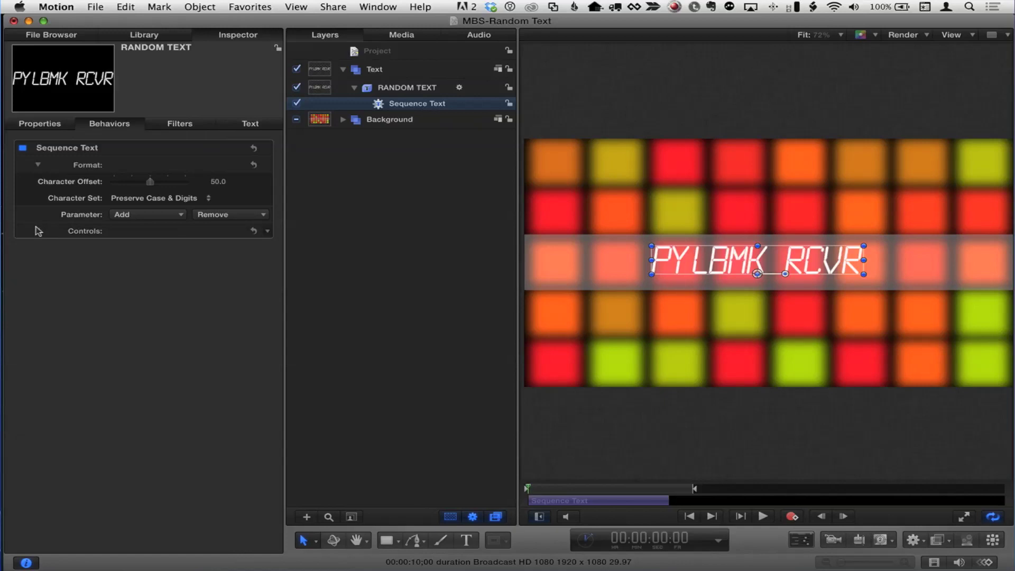
left_click(38, 231)
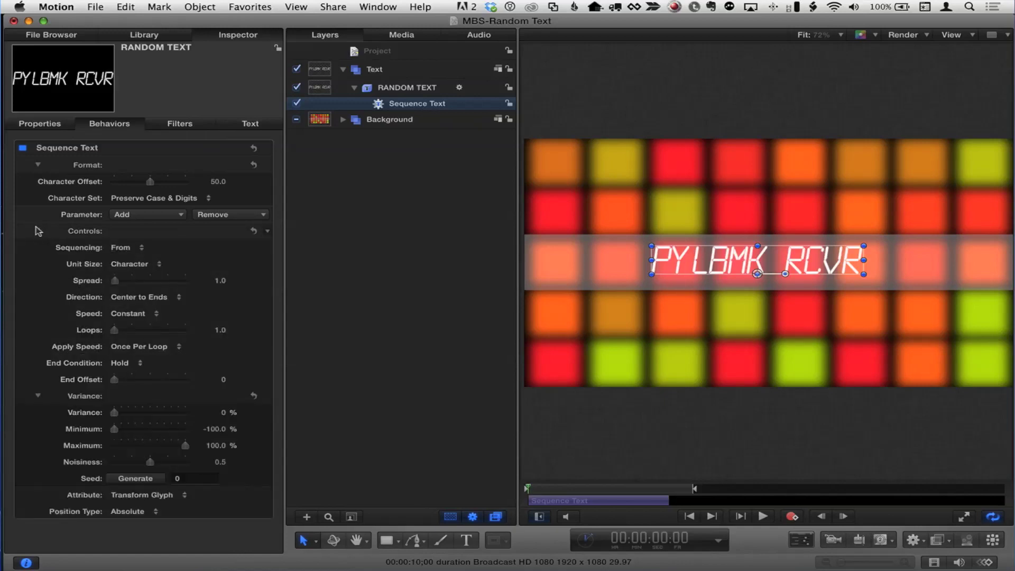
left_click(762, 516)
left_click(141, 299)
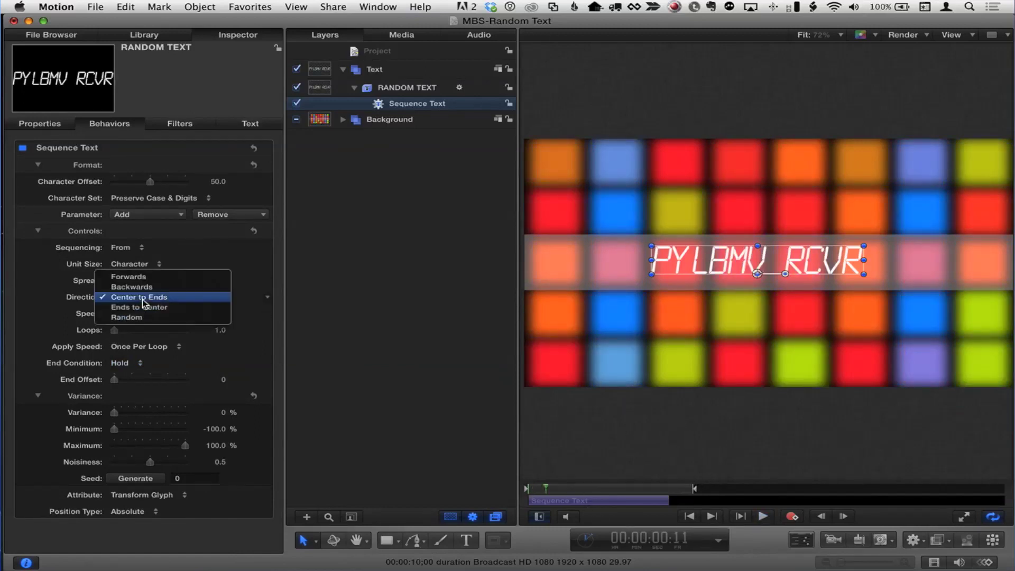
left_click(142, 277)
left_click_drag(589, 489, 524, 486)
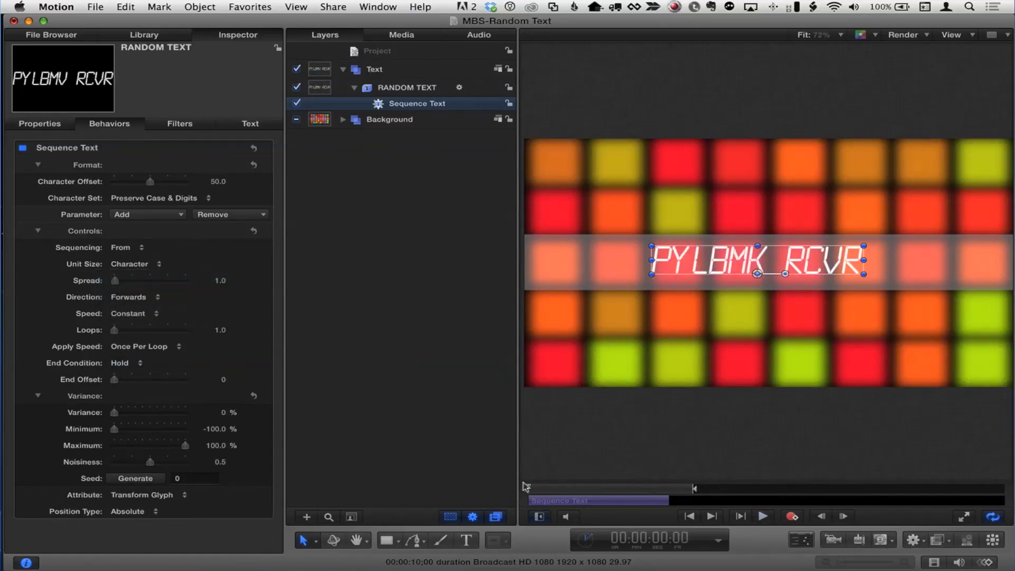
left_click(761, 516)
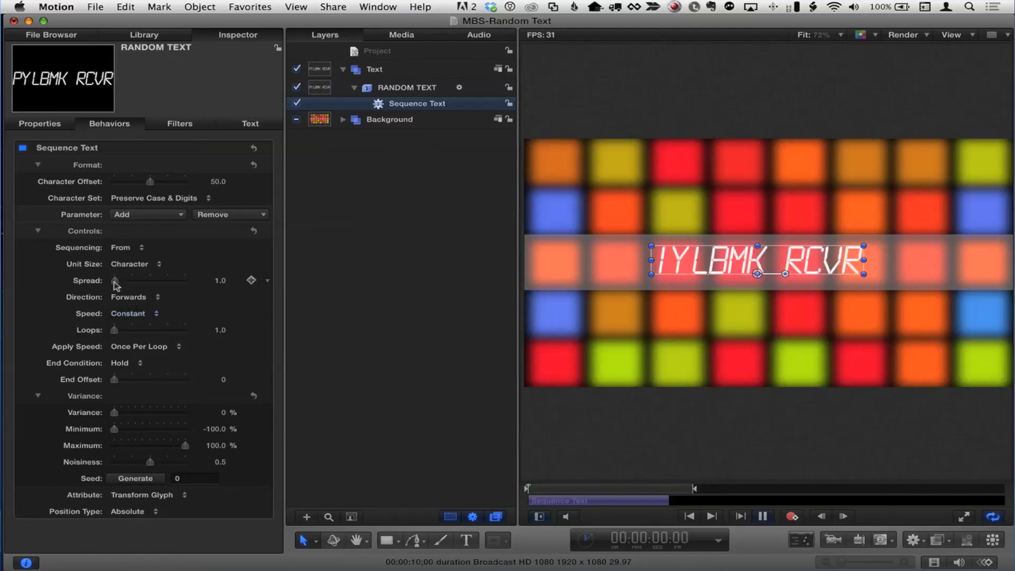
During playback, raise the Sequence Text Spread to 13 and lower it to 0.
left_click_drag(115, 280, 122, 278)
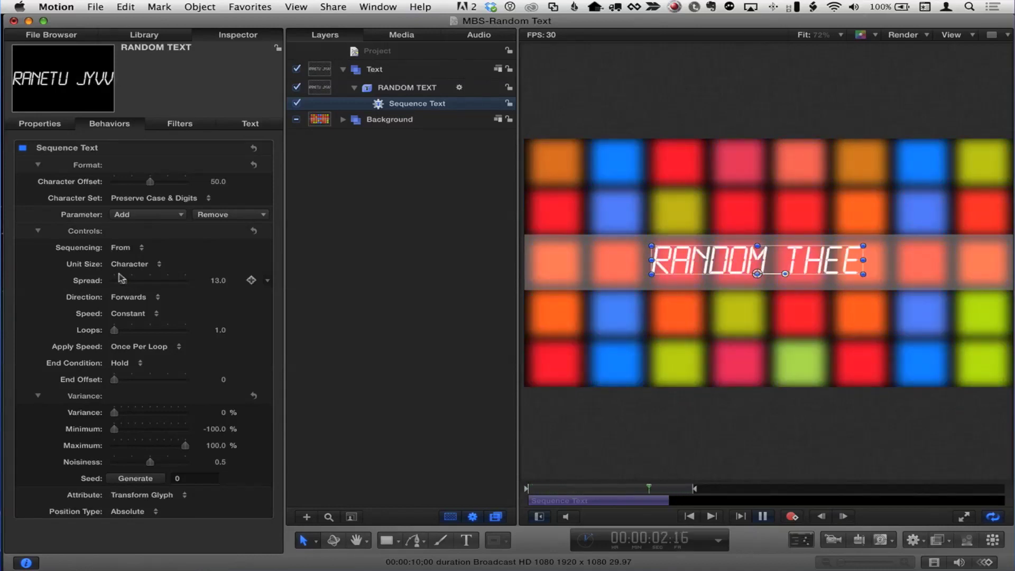
mouse_move(121, 279)
left_mouse_down()
mouse_move(151, 281)
mouse_move(114, 285)
left_mouse_up()
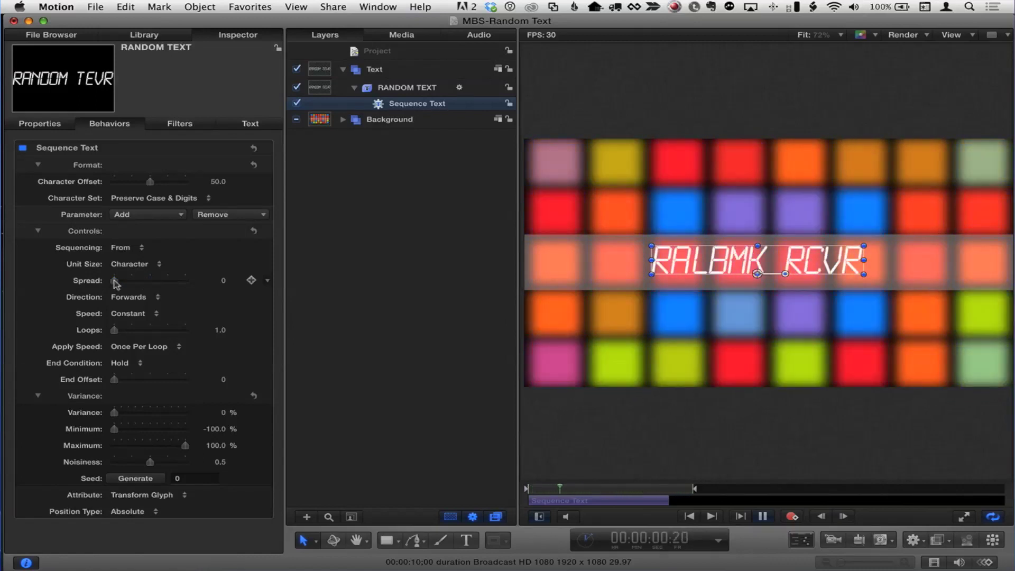
Raise the Sequence Text Spread to 6 during playback and keep Sequencing set to From.
left_click_drag(113, 284, 121, 281)
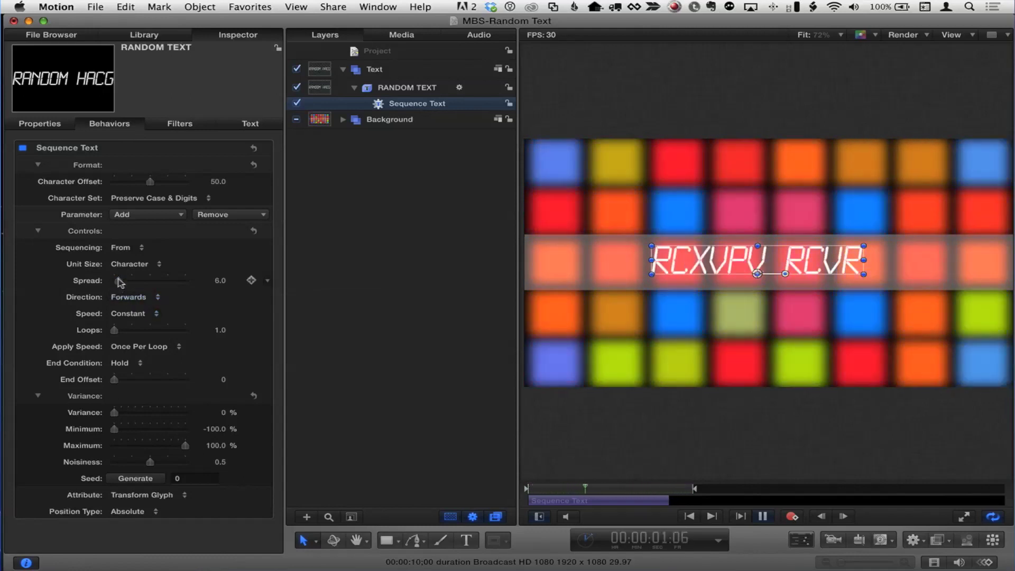
left_click(121, 250)
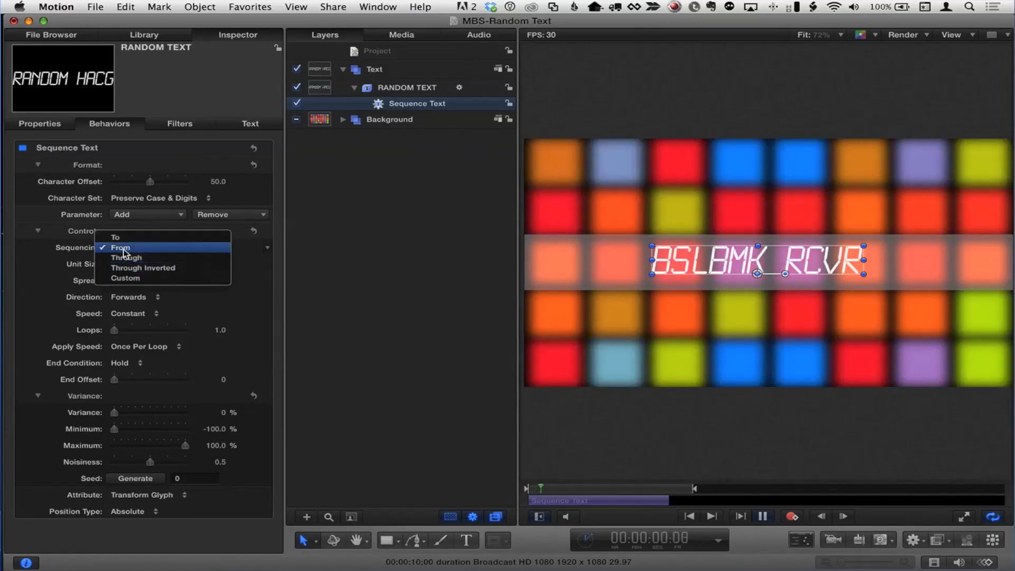
left_click(120, 247)
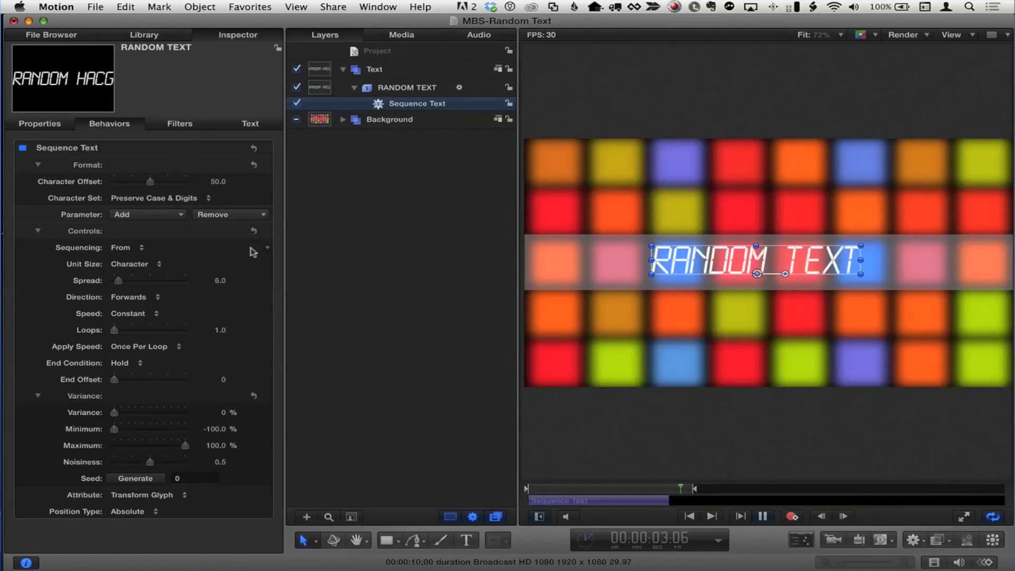
Set the Sequence Text Unit Size to Character (without spaces) and its Spread to 1.
left_click(130, 264)
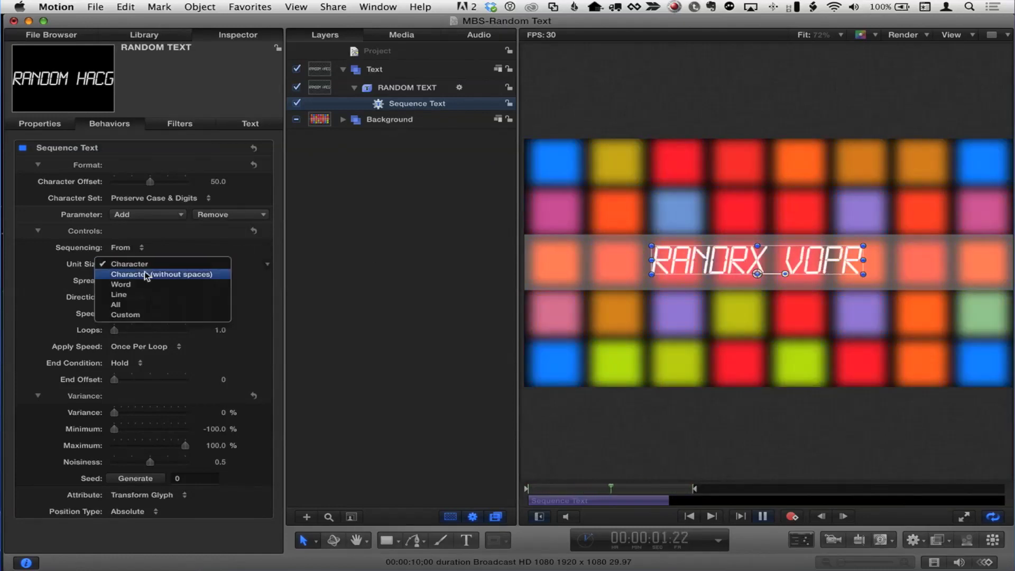
left_click(199, 274)
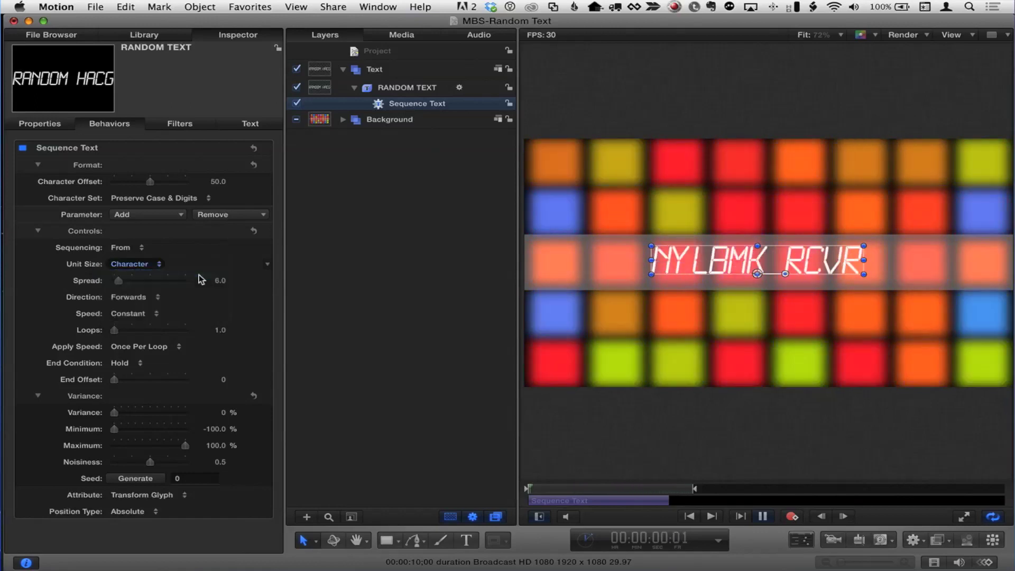
left_click(219, 281)
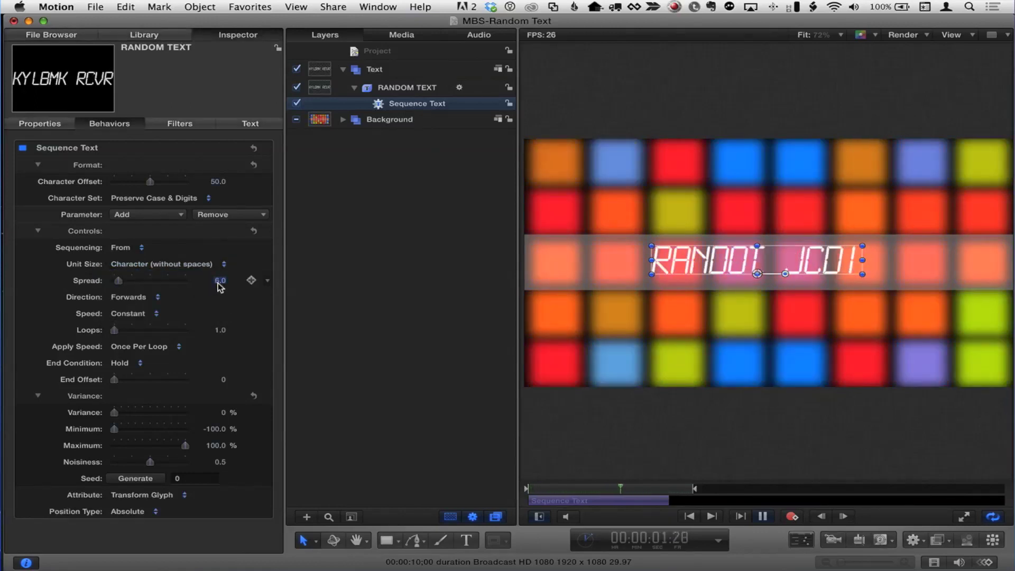
type("1")
key("Return")
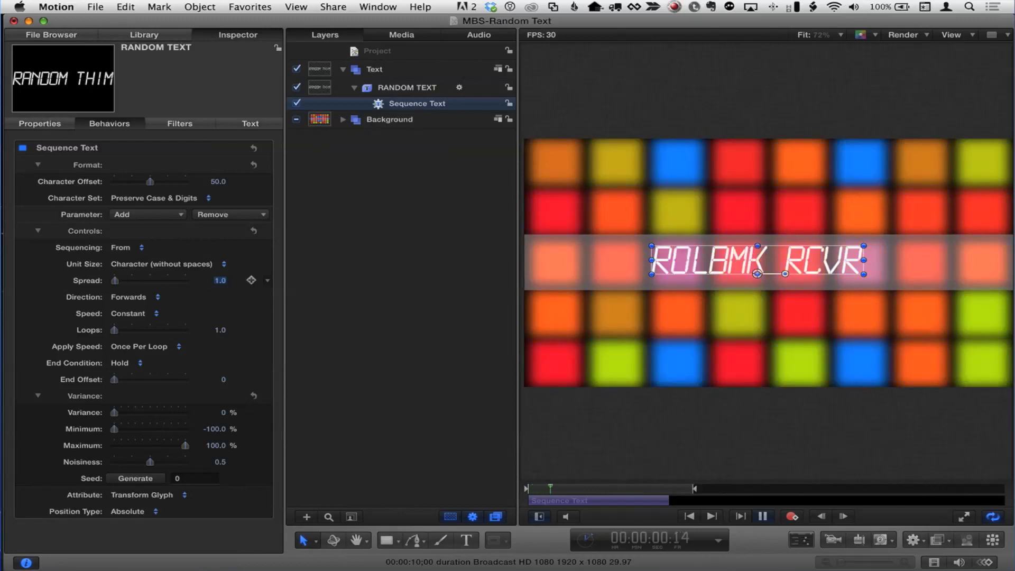